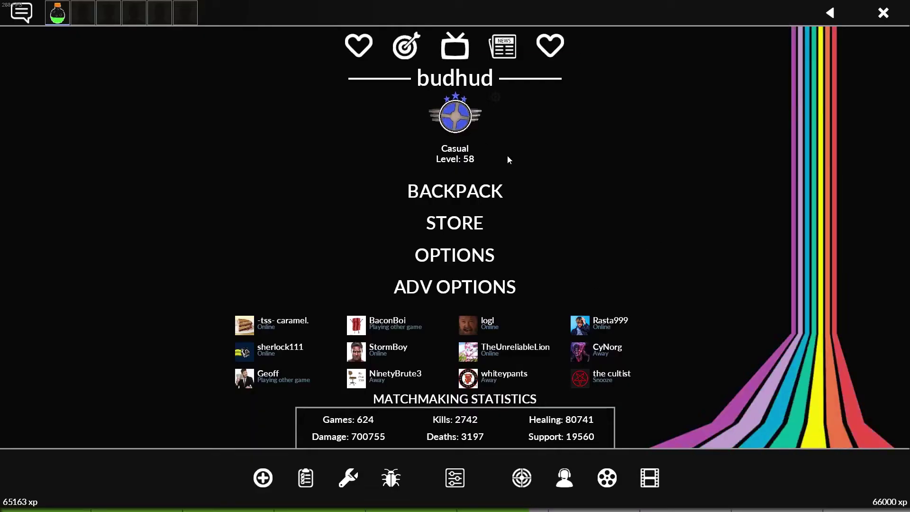
# Open the backpack and flip between pages 9, 10, 11 and later pages.
pyautogui.click(489, 189)
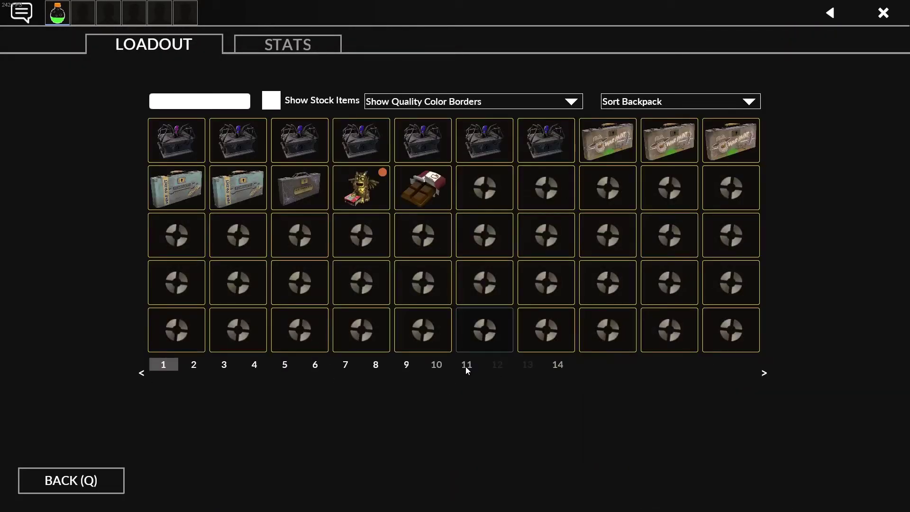
pyautogui.click(471, 367)
pyautogui.click(439, 363)
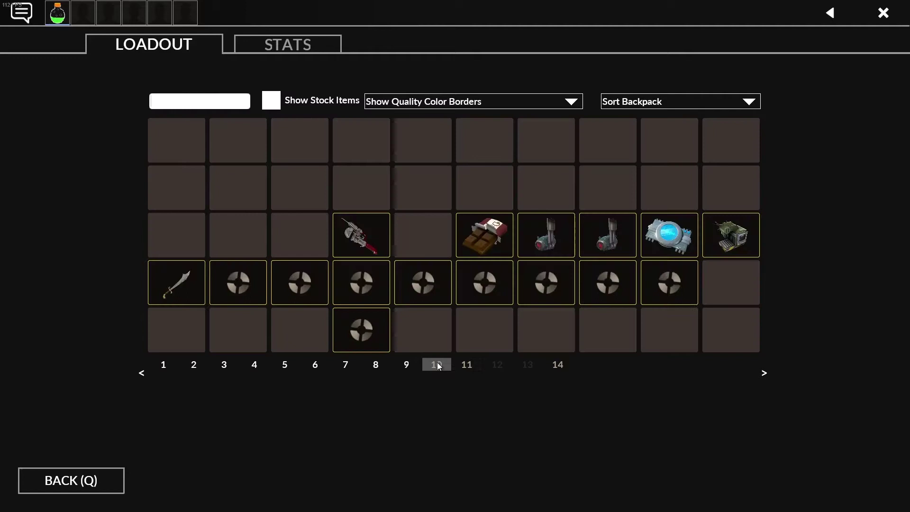
pyautogui.click(409, 364)
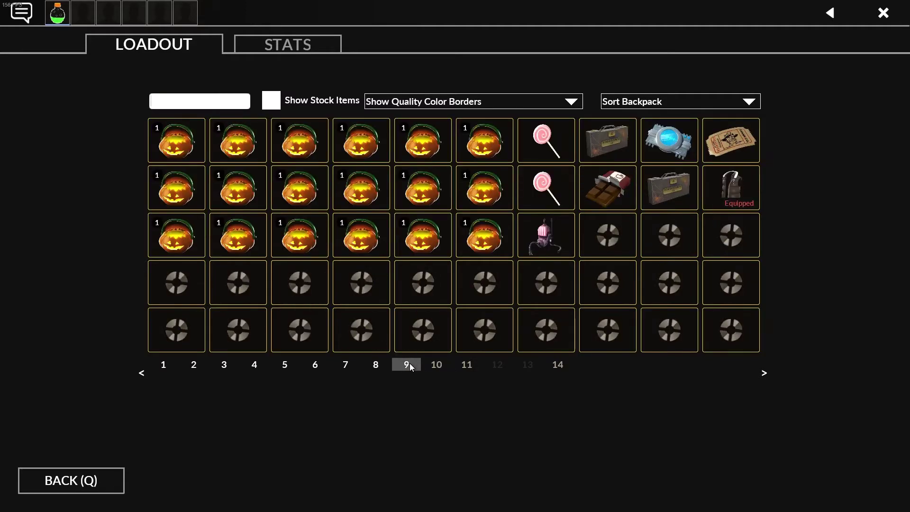
pyautogui.click(527, 364)
# Move the lone weapon from page 11 to page 10 and regroup the Halloween Packages on page 11.
pyautogui.click(471, 366)
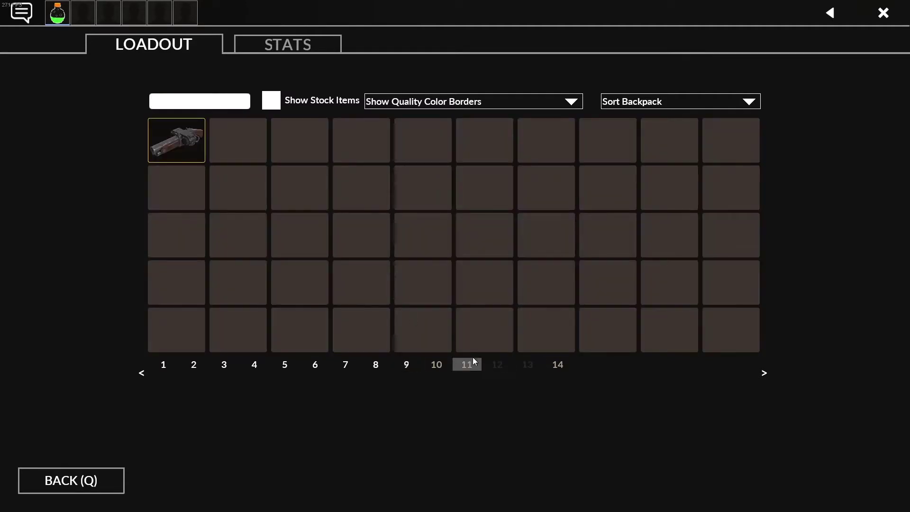
pyautogui.moveTo(165, 143)
pyautogui.mouseDown()
pyautogui.moveTo(433, 369)
pyautogui.moveTo(382, 367)
pyautogui.moveTo(435, 366)
pyautogui.mouseUp()
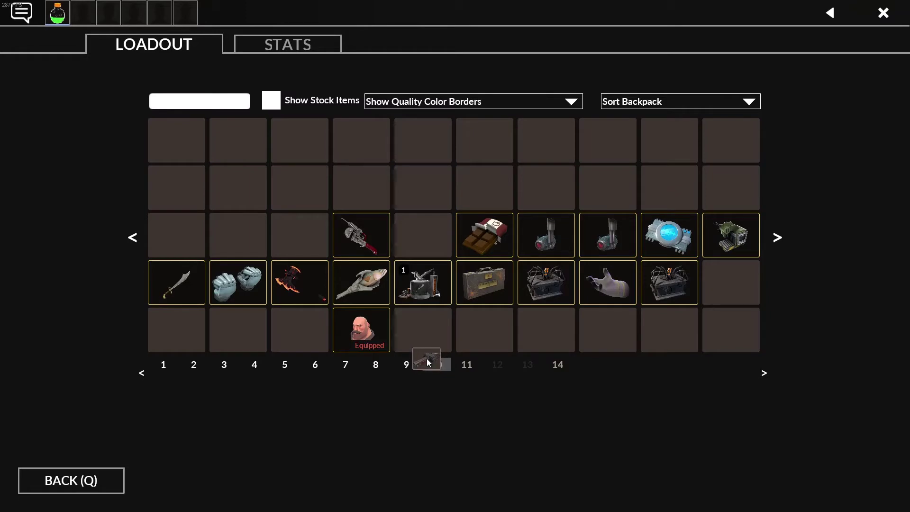
pyautogui.moveTo(434, 363)
pyautogui.mouseDown()
pyautogui.moveTo(473, 367)
pyautogui.moveTo(474, 325)
pyautogui.mouseUp()
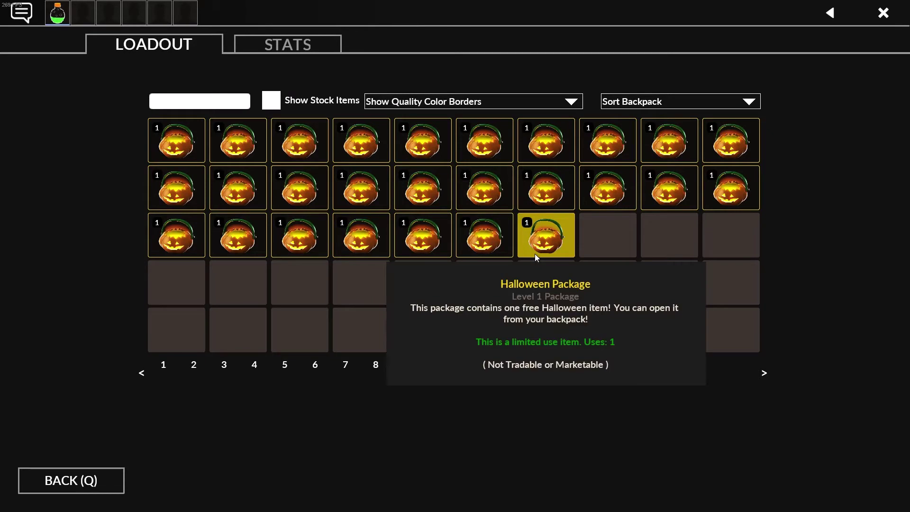
pyautogui.click(497, 365)
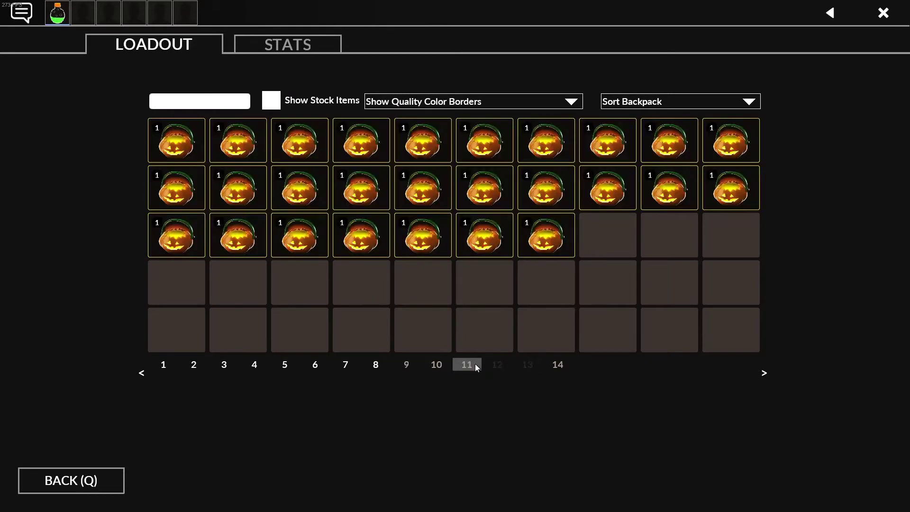
# Open the first Halloween Package to unbox the Haunted Bonedolier, then return to page 11.
pyautogui.click(162, 147)
pyautogui.click(200, 155)
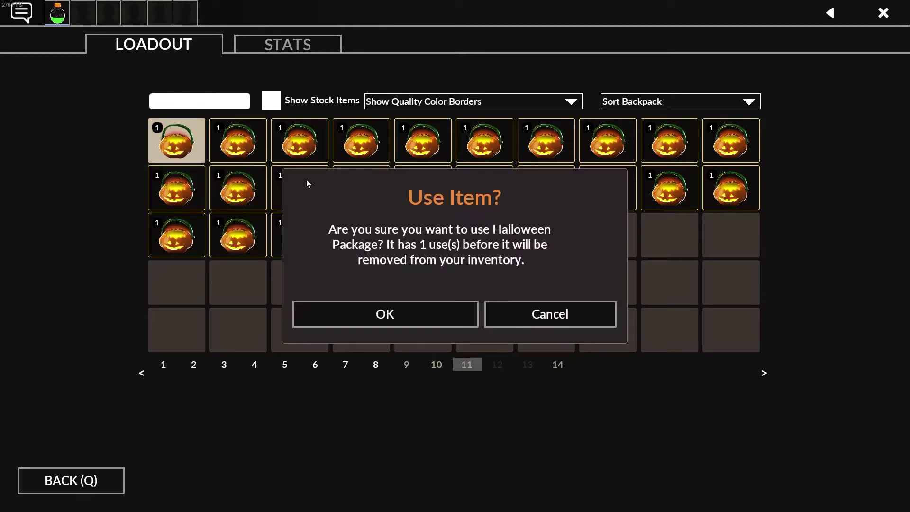
pyautogui.click(443, 322)
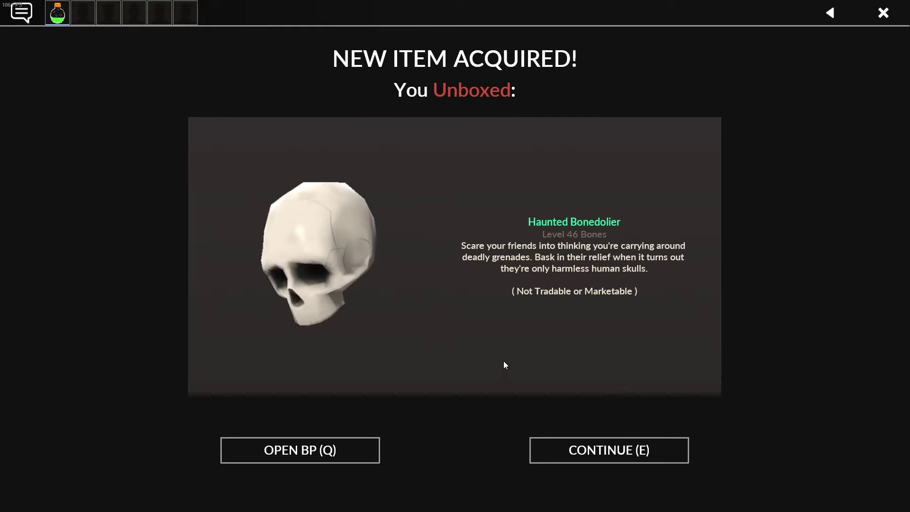
pyautogui.click(604, 454)
pyautogui.click(408, 366)
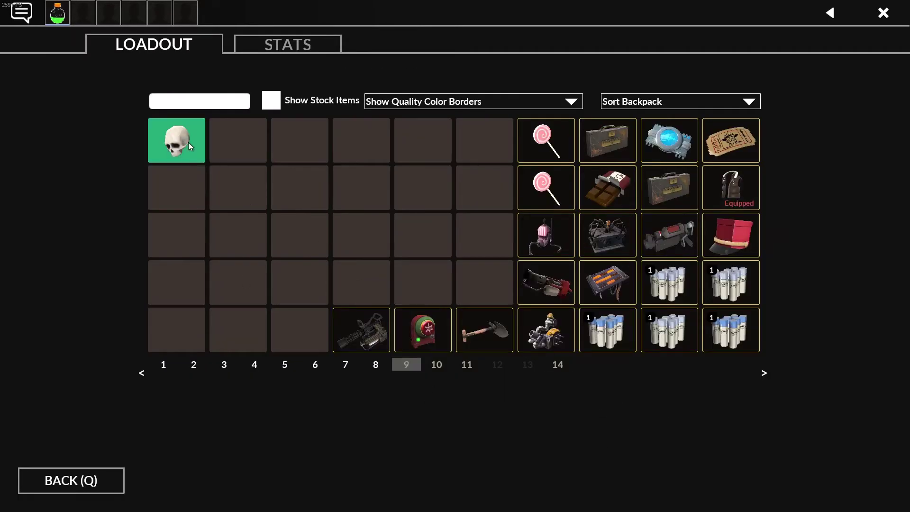
pyautogui.click(466, 365)
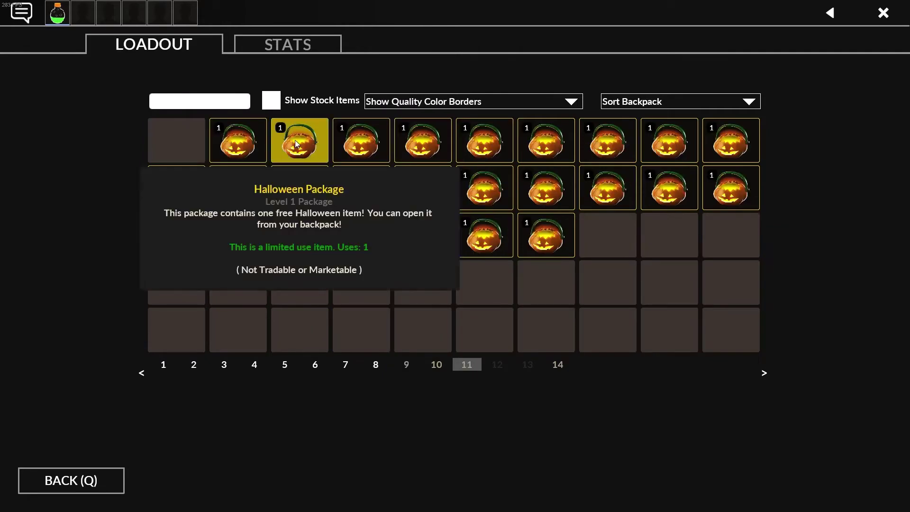
# Open a second package, revealing Ramses' Regalia and a Wicked Windfall Case.
pyautogui.rightClick(257, 142)
pyautogui.click(269, 149)
pyautogui.click(449, 314)
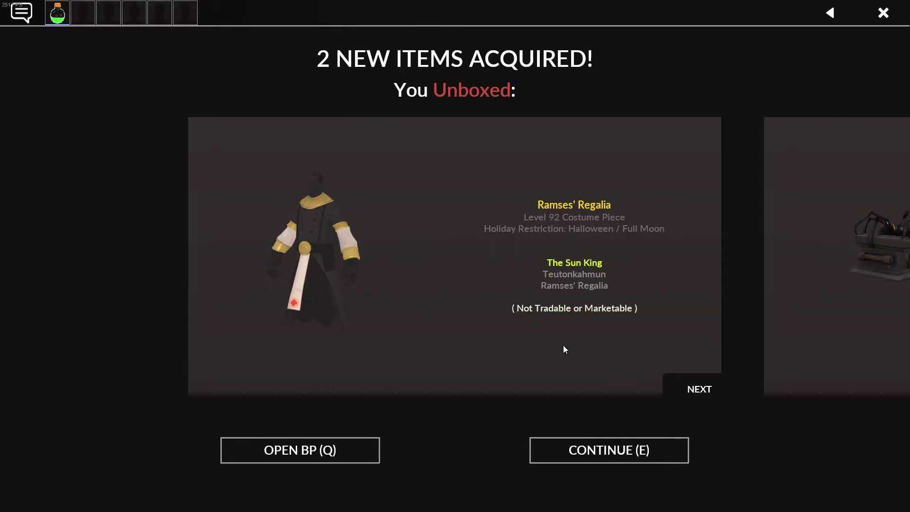
pyautogui.click(689, 389)
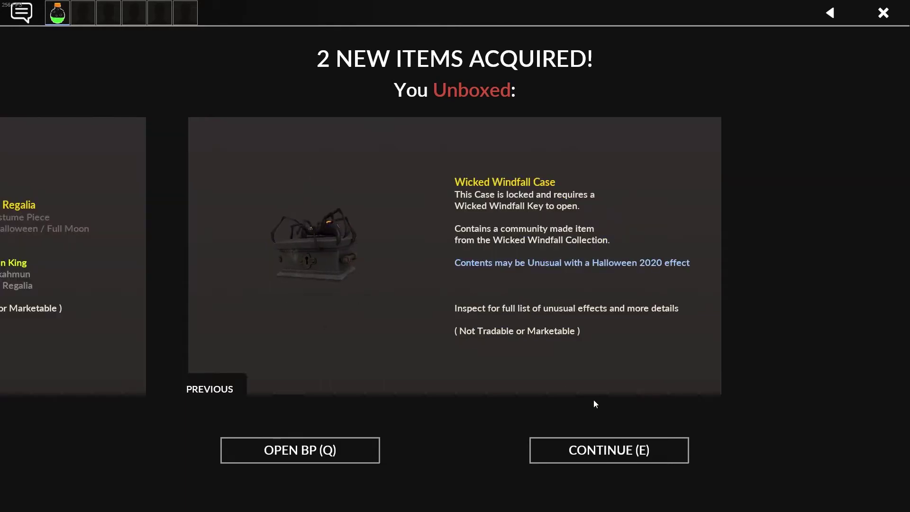
pyautogui.click(627, 447)
# Open a third Halloween Package to unbox The Trepanabotomizer.
pyautogui.click(290, 137)
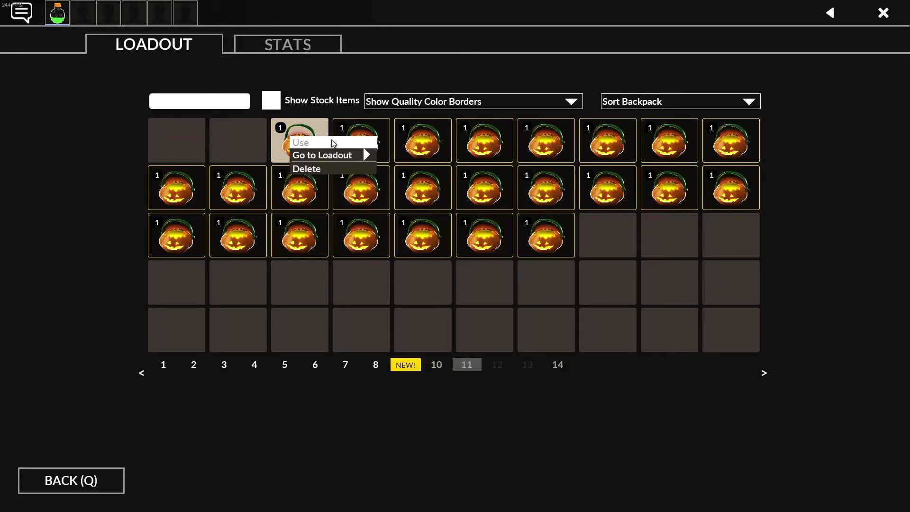
pyautogui.click(300, 142)
pyautogui.click(439, 312)
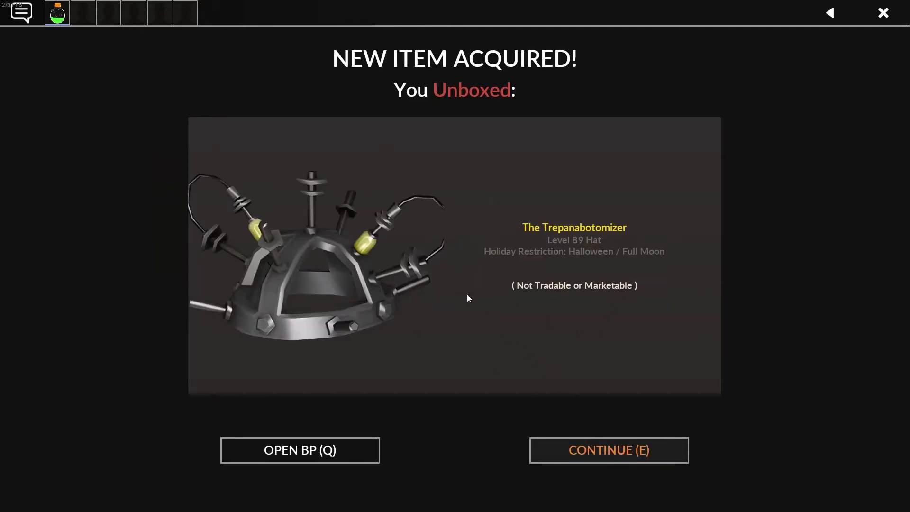
pyautogui.press('e')
# Inspect The Trepanabotomizer, Ramses' Regalia and Haunted Bonedolier on the NEW! page.
pyautogui.click(355, 137)
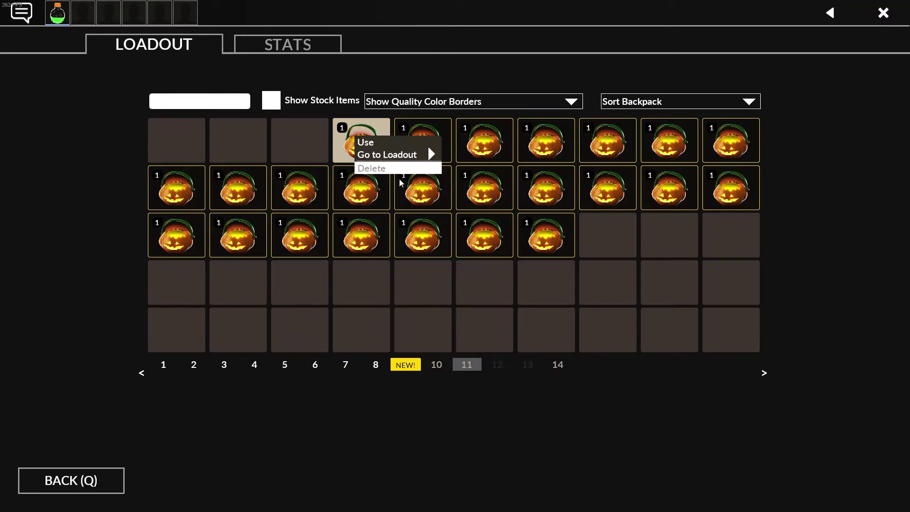
pyautogui.click(406, 364)
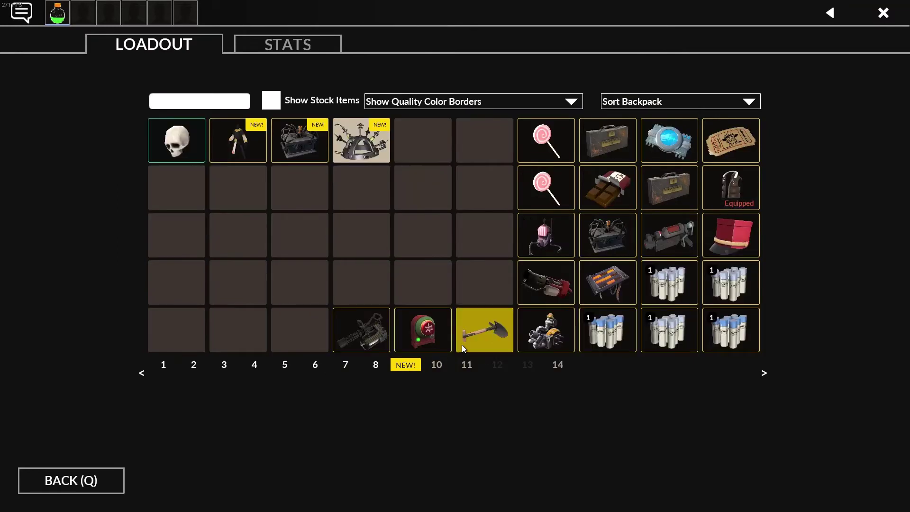
pyautogui.rightClick(359, 145)
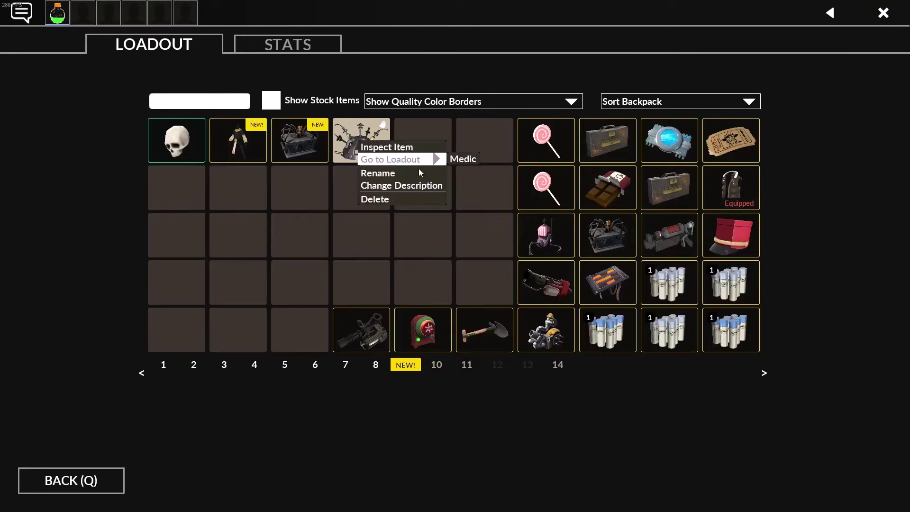
pyautogui.rightClick(255, 142)
pyautogui.rightClick(173, 146)
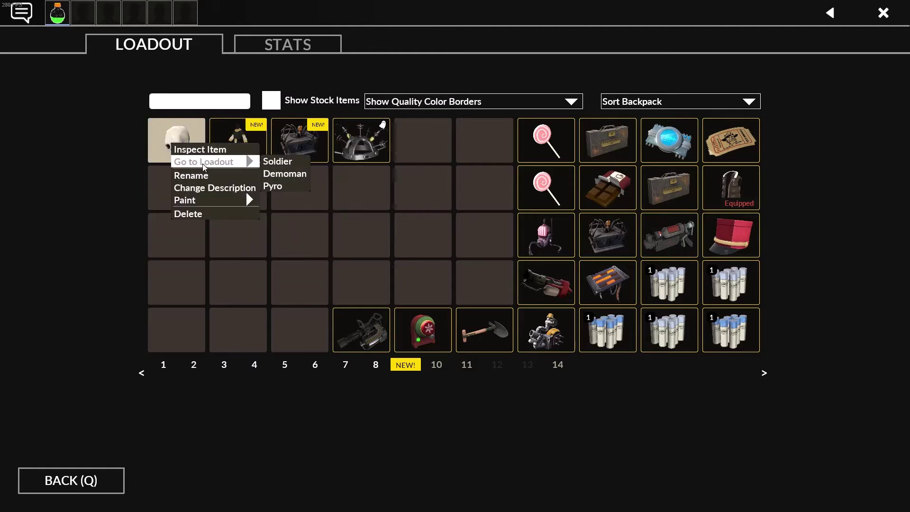
pyautogui.click(375, 248)
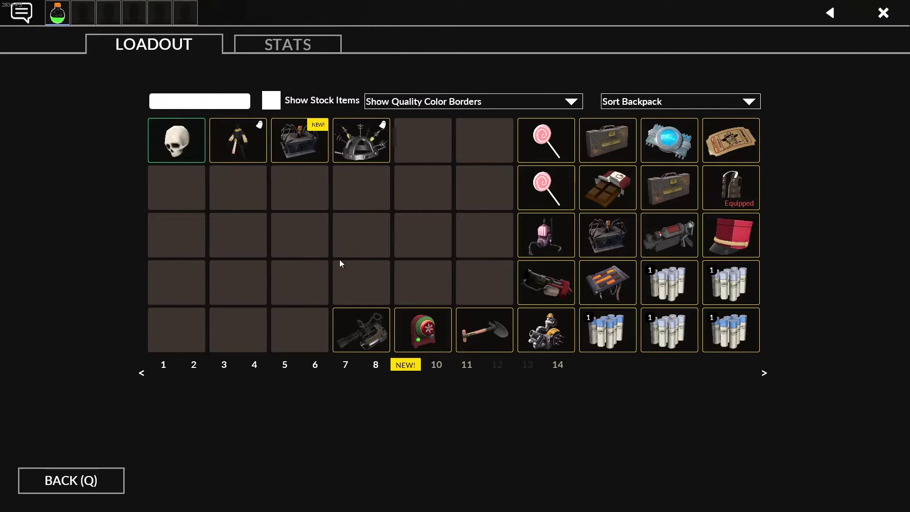
# Back on page 11, open another package to unbox Burny's Boney Bonnet.
pyautogui.click(466, 364)
pyautogui.rightClick(359, 141)
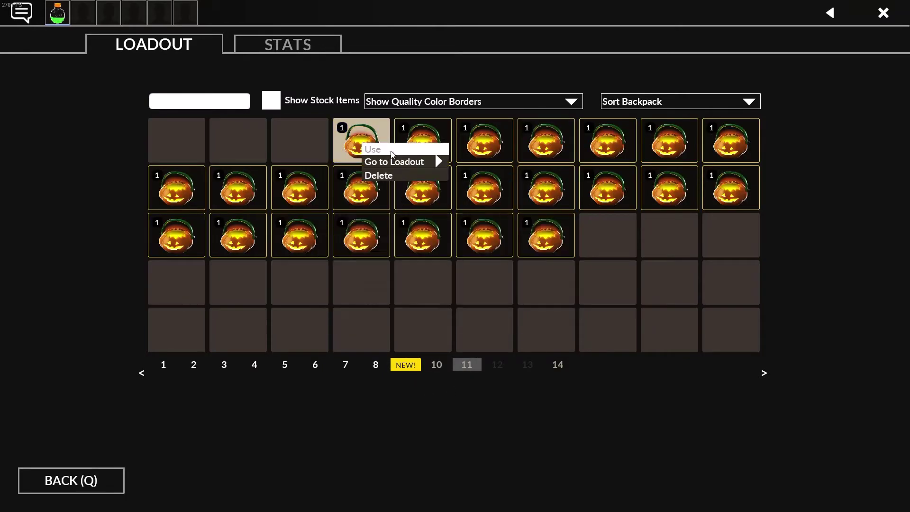
pyautogui.click(381, 150)
pyautogui.click(401, 311)
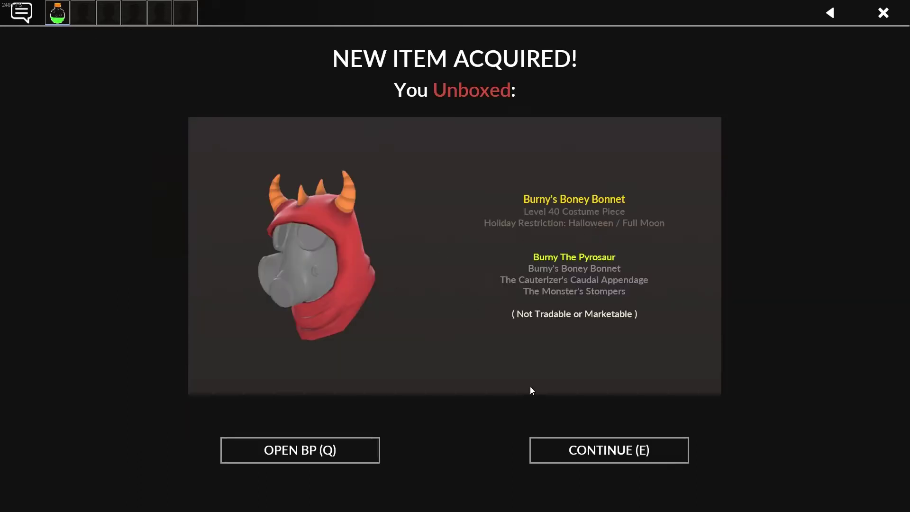
pyautogui.click(608, 452)
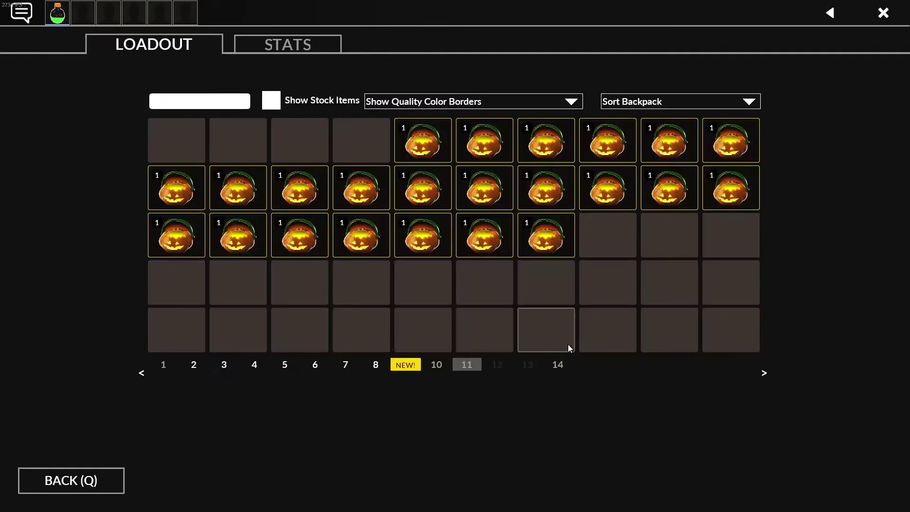
# Equip Burny's Boney Bonnet in Pyro's first cosmetic slot.
pyautogui.rightClick(410, 147)
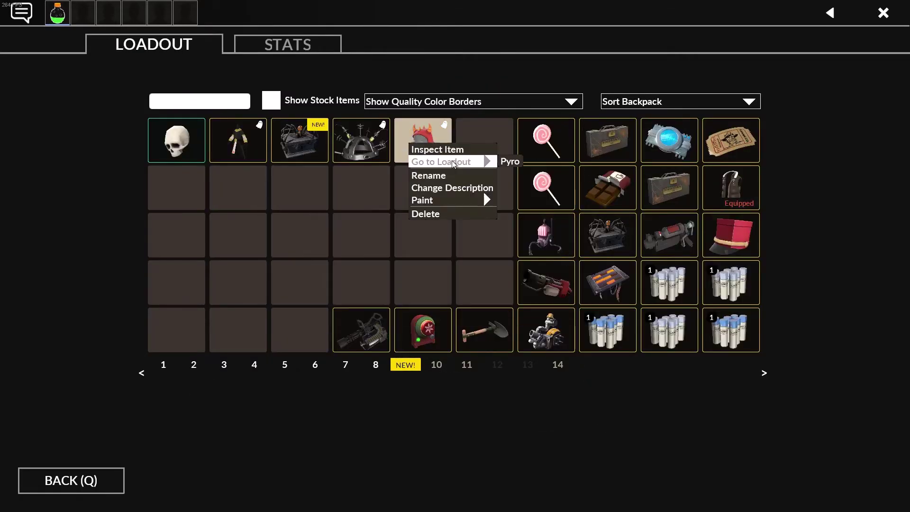
pyautogui.click(509, 162)
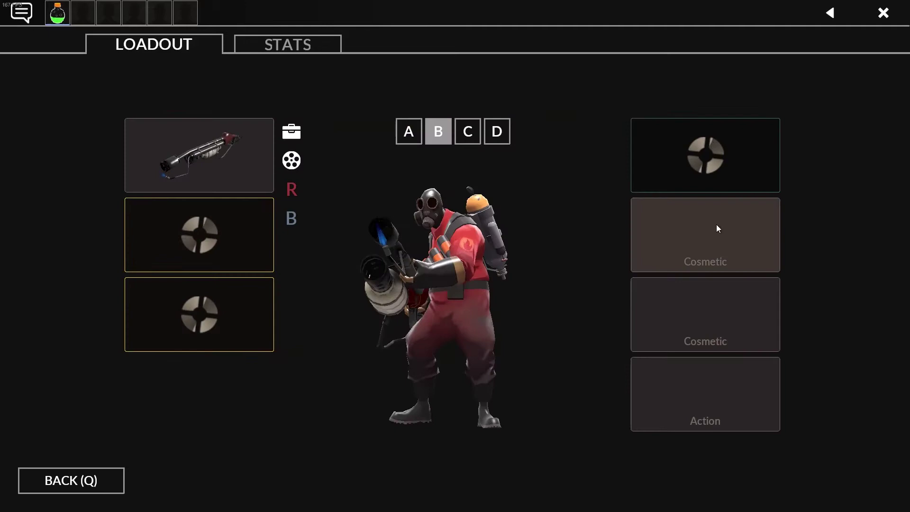
pyautogui.click(704, 242)
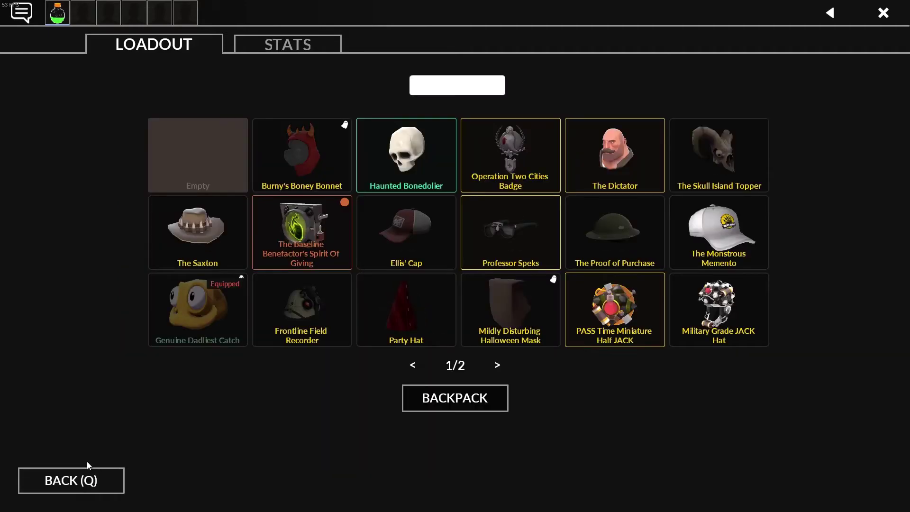
pyautogui.click(198, 306)
pyautogui.click(670, 207)
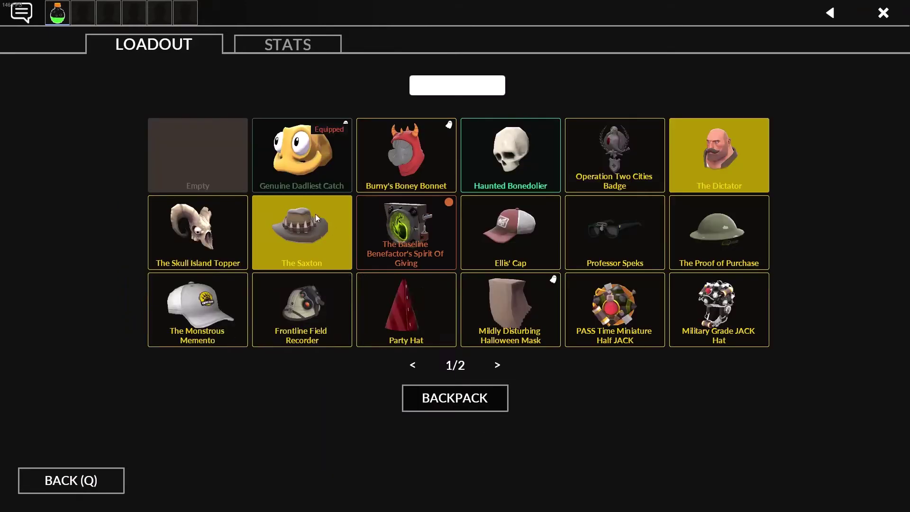
pyautogui.click(417, 184)
# Add the Haunted Bonedolier and The Dictator to Pyro, then rotate the preview.
pyautogui.click(676, 248)
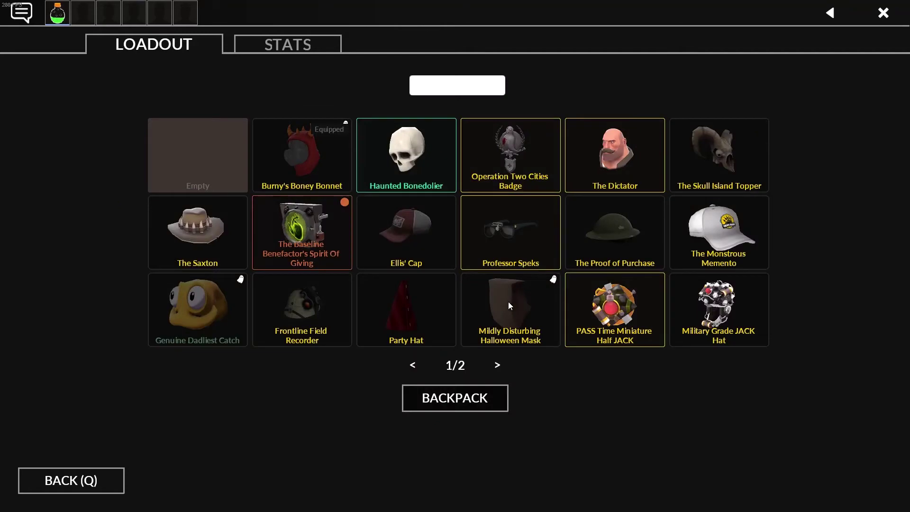
pyautogui.click(377, 181)
pyautogui.click(694, 322)
pyautogui.click(612, 156)
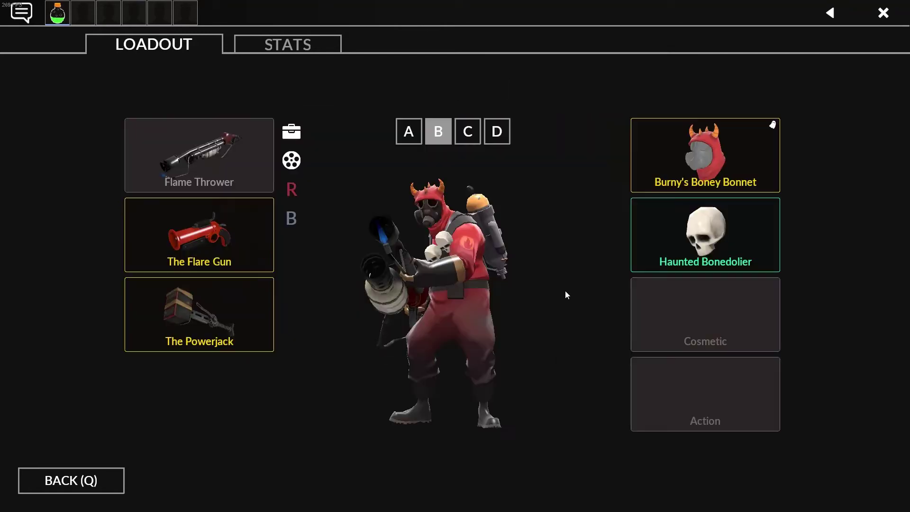
pyautogui.moveTo(446, 235); pyautogui.dragTo(398, 235)
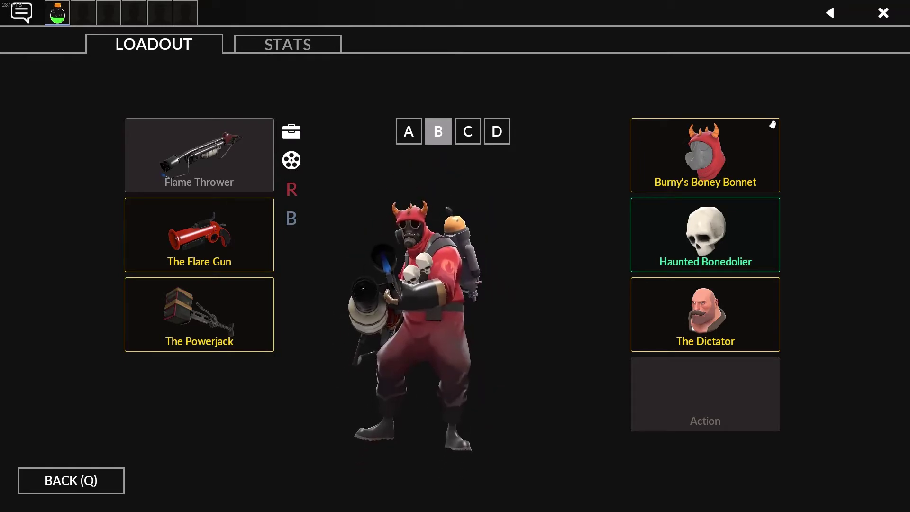
pyautogui.scroll(5, 410, 270)
pyautogui.moveTo(410, 271); pyautogui.dragTo(462, 270)
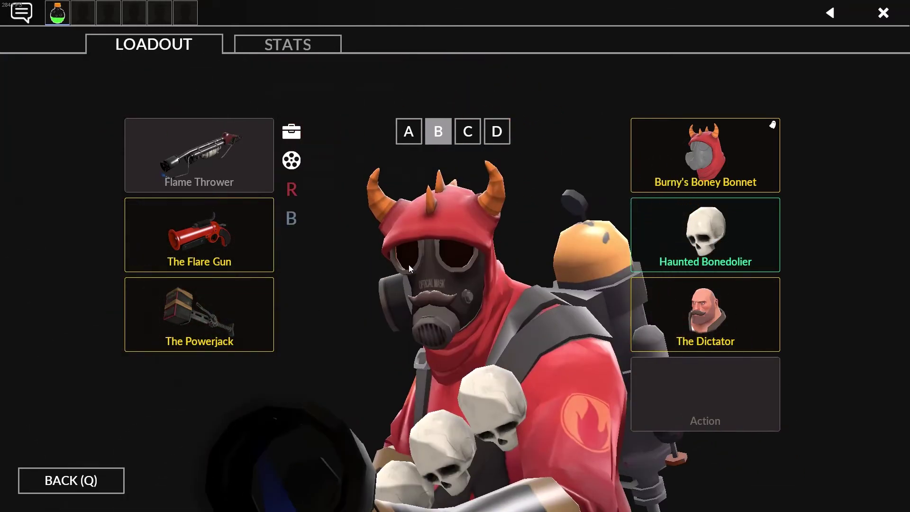
pyautogui.scroll(2, 409, 270)
pyautogui.scroll(2, 455, 284)
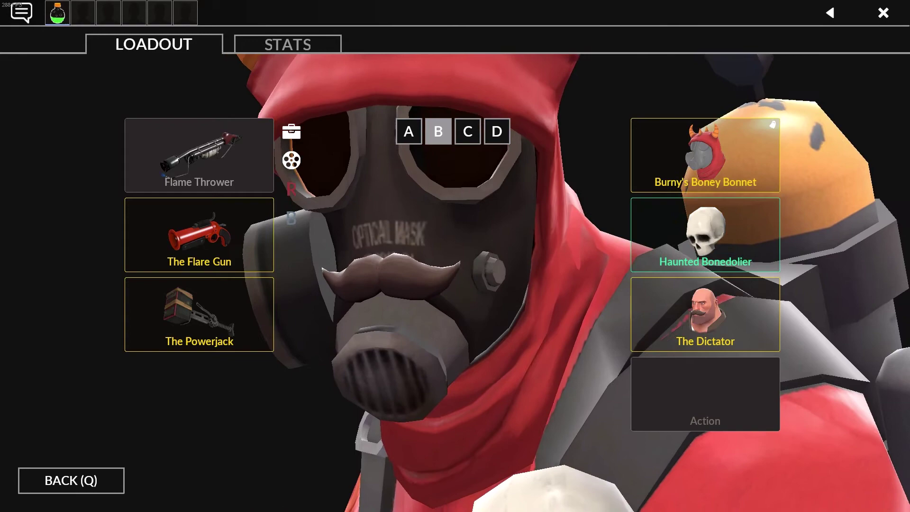
pyautogui.scroll(1, 455, 284)
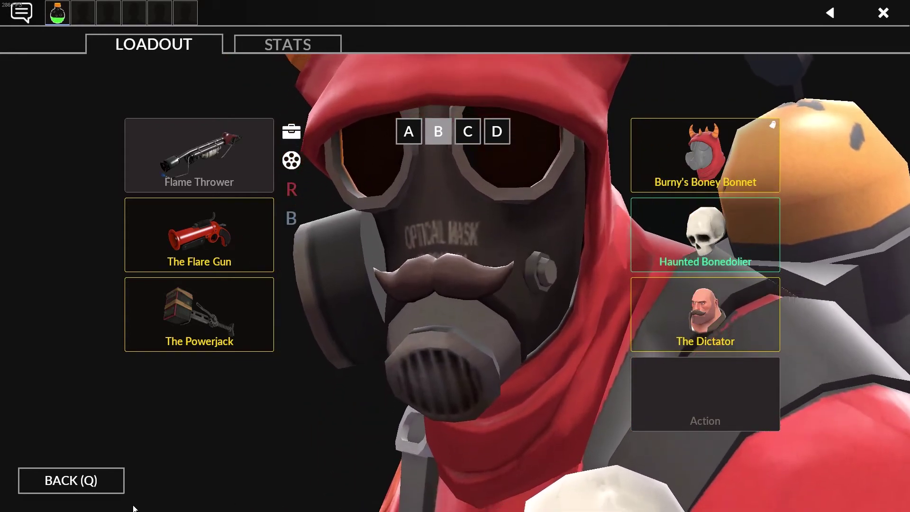
# Return to backpack page 11 and open a package, unboxing The Executioner.
pyautogui.click(105, 491)
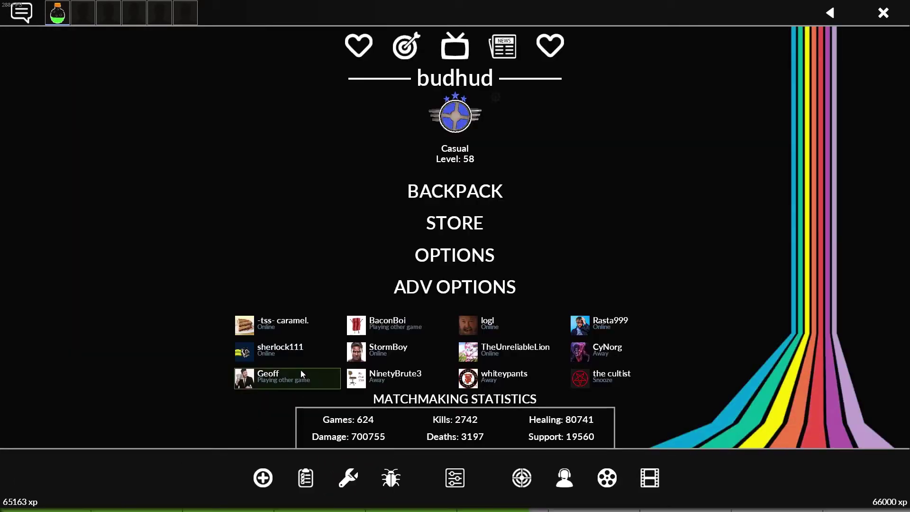
pyautogui.click(417, 200)
pyautogui.click(178, 337)
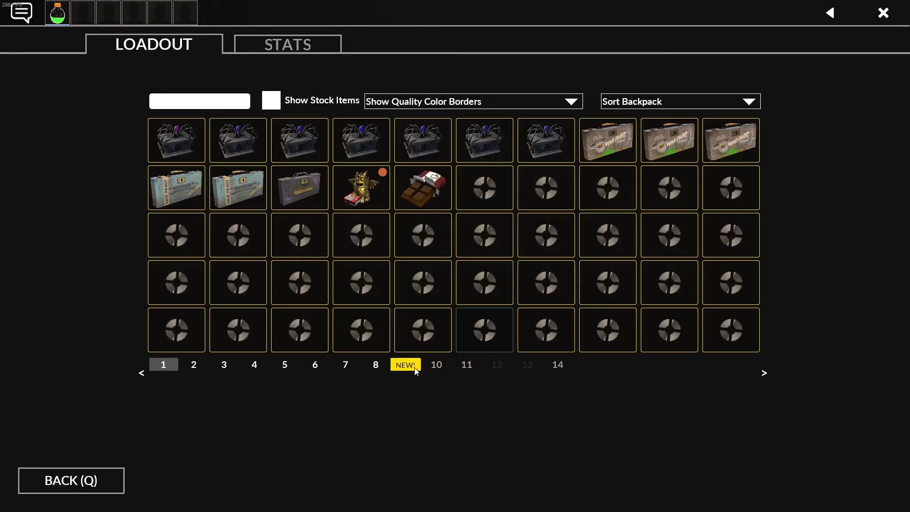
pyautogui.click(466, 364)
pyautogui.rightClick(410, 153)
pyautogui.click(416, 157)
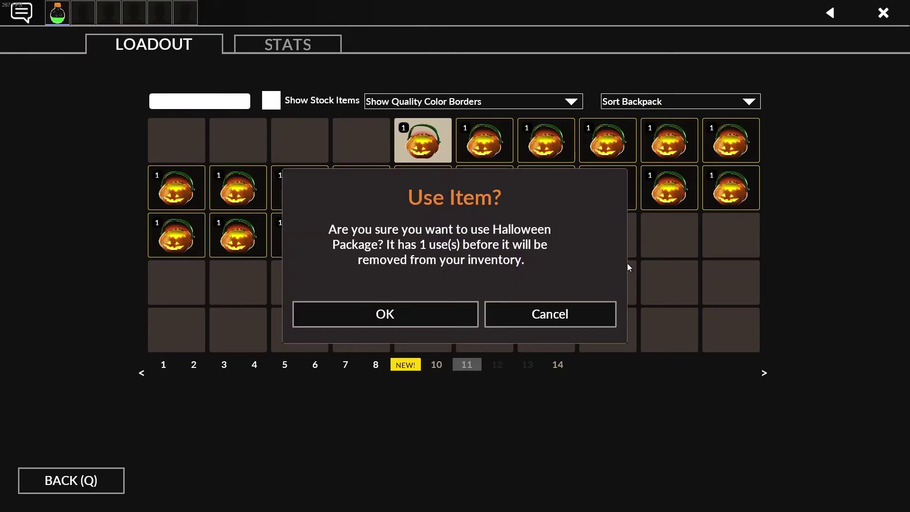
pyautogui.click(474, 313)
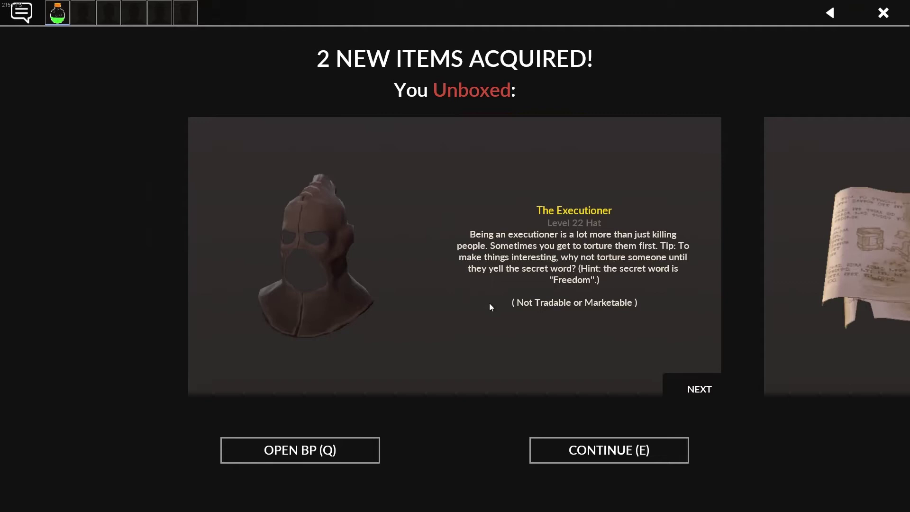
pyautogui.click(682, 384)
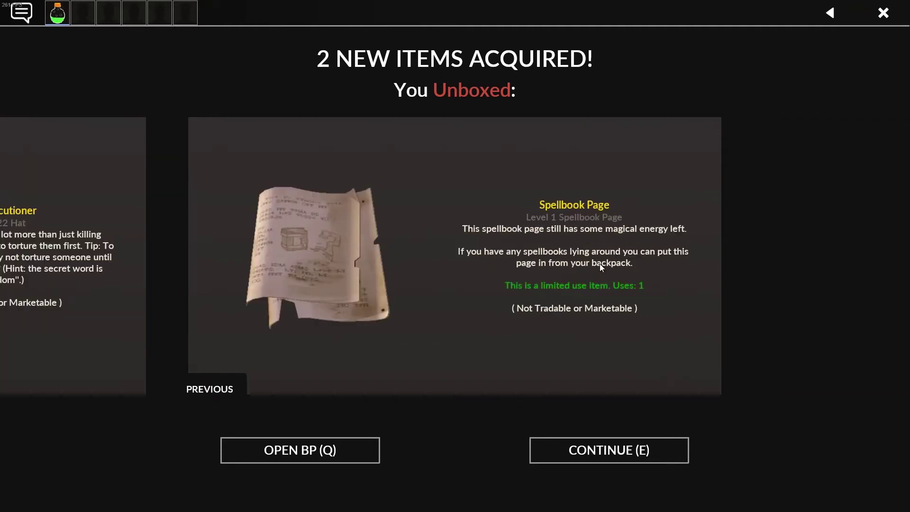
pyautogui.click(647, 441)
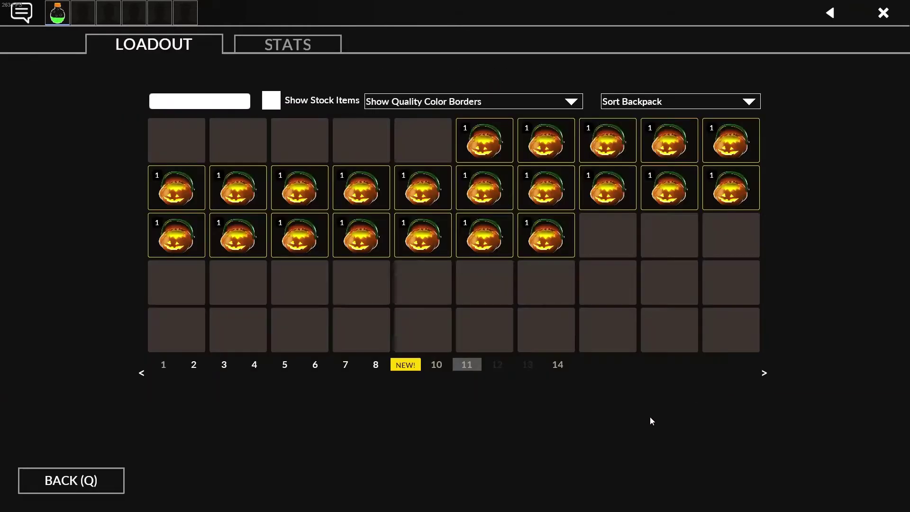
# Open the next Halloween Package to unbox The Exorcizor.
pyautogui.click(493, 153)
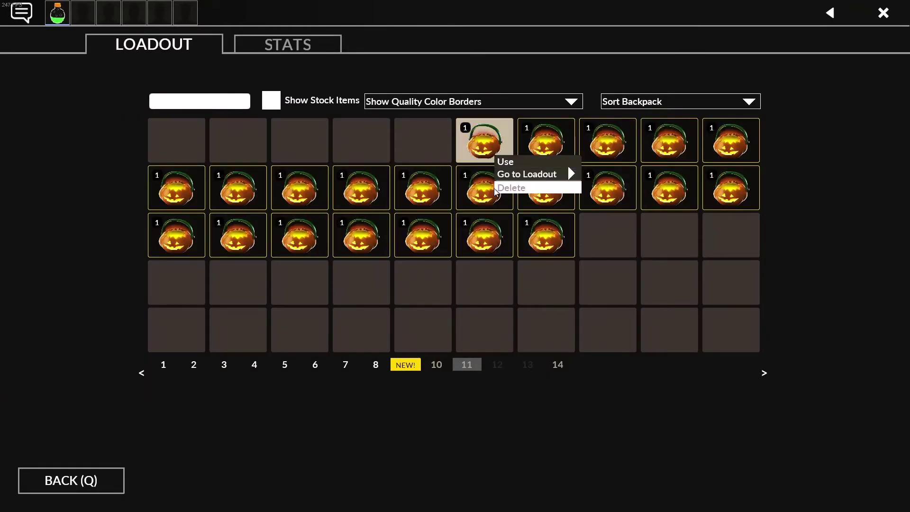
pyautogui.click(540, 162)
pyautogui.click(413, 313)
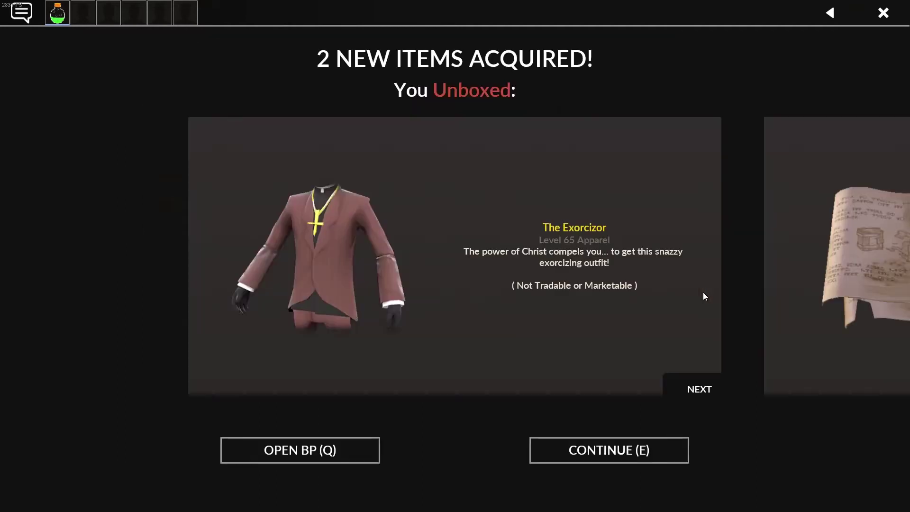
pyautogui.click(693, 387)
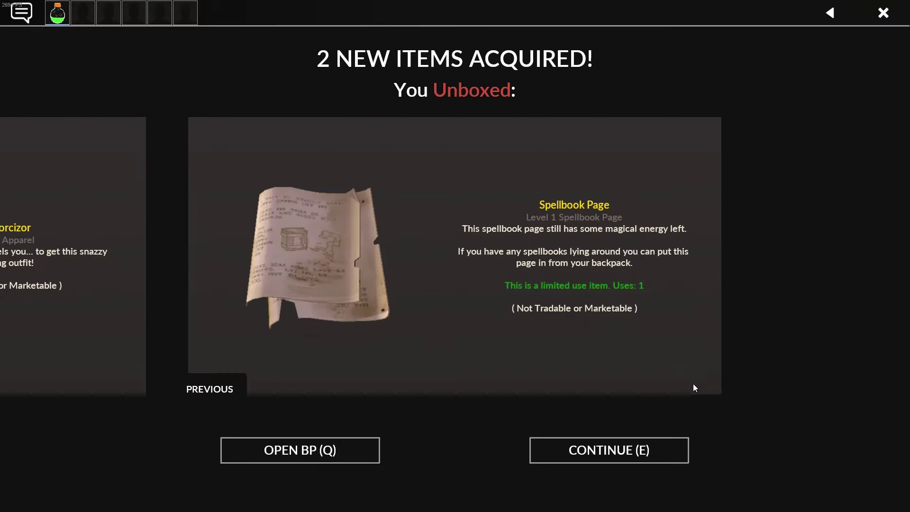
pyautogui.click(652, 451)
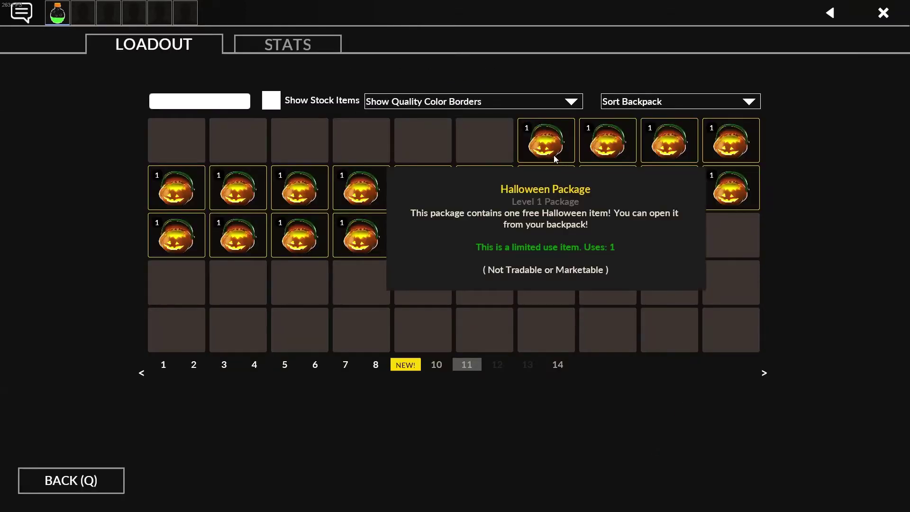
# Open another Halloween Package, unboxing The Plutonidome.
pyautogui.click(553, 155)
pyautogui.click(596, 164)
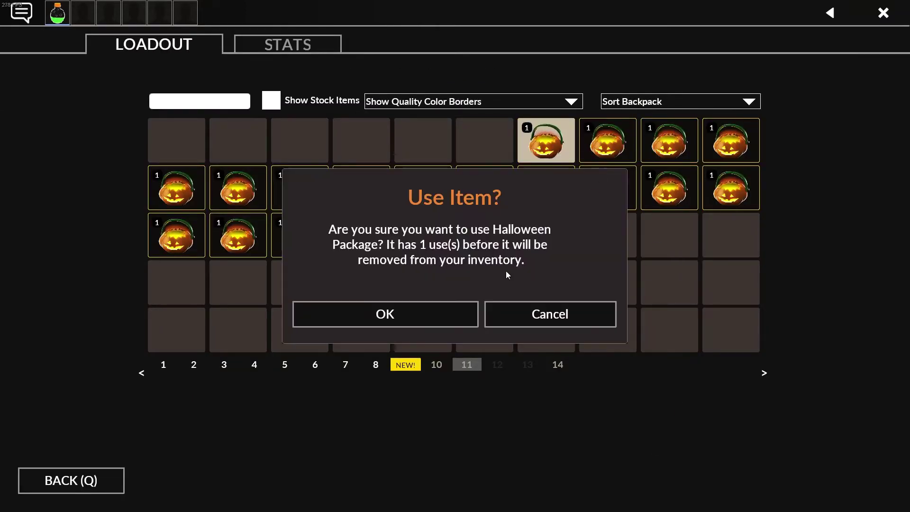
pyautogui.click(413, 314)
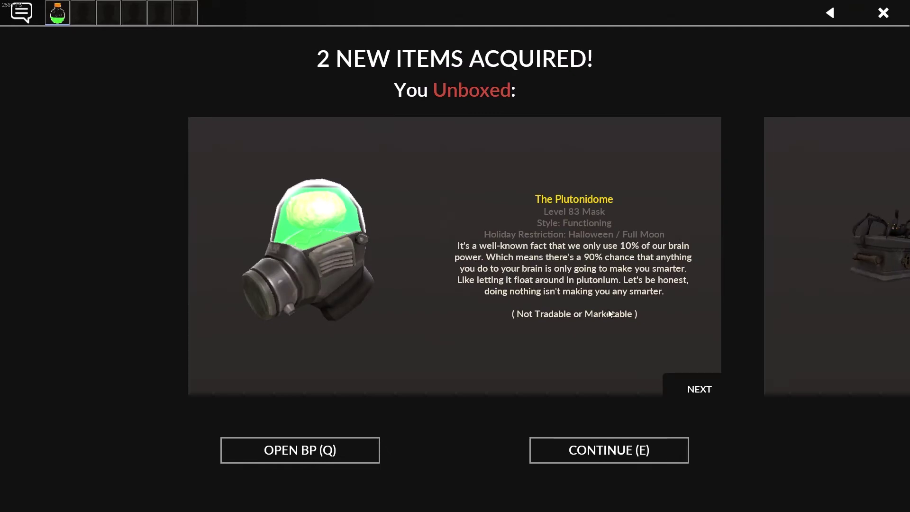
pyautogui.click(692, 384)
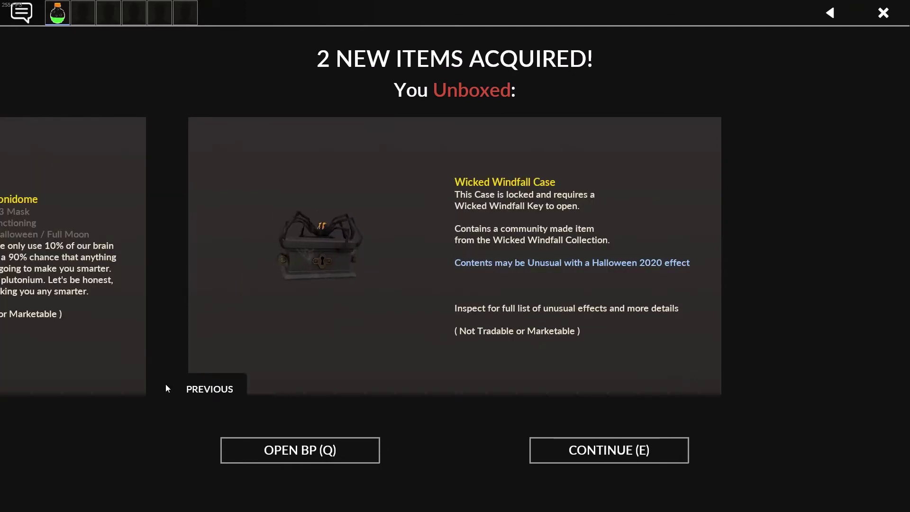
pyautogui.click(228, 388)
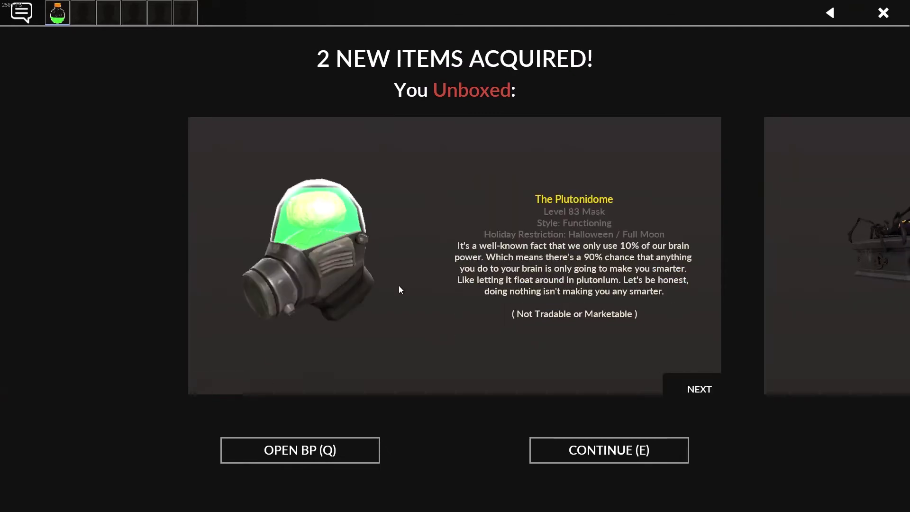
pyautogui.click(577, 448)
# Open a fourth Halloween Package, getting The Dead Little Buddy and a second item.
pyautogui.click(629, 152)
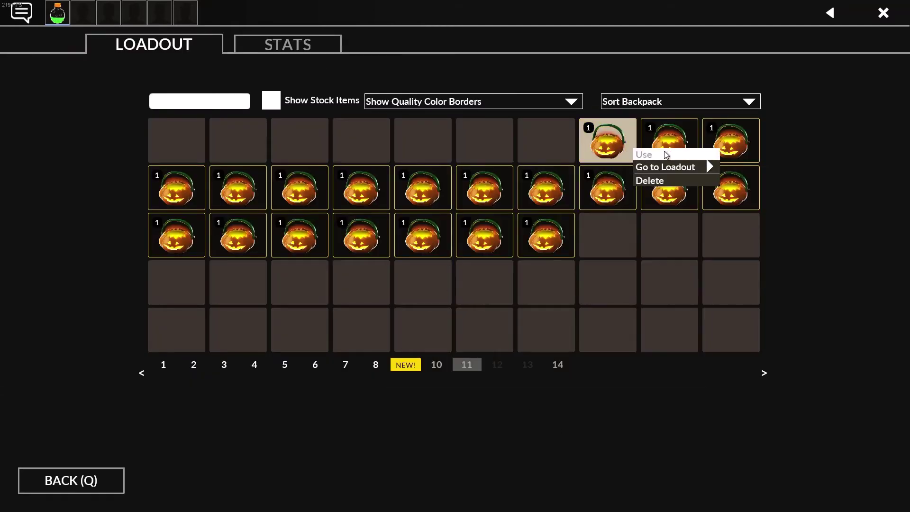
pyautogui.click(665, 154)
pyautogui.click(391, 313)
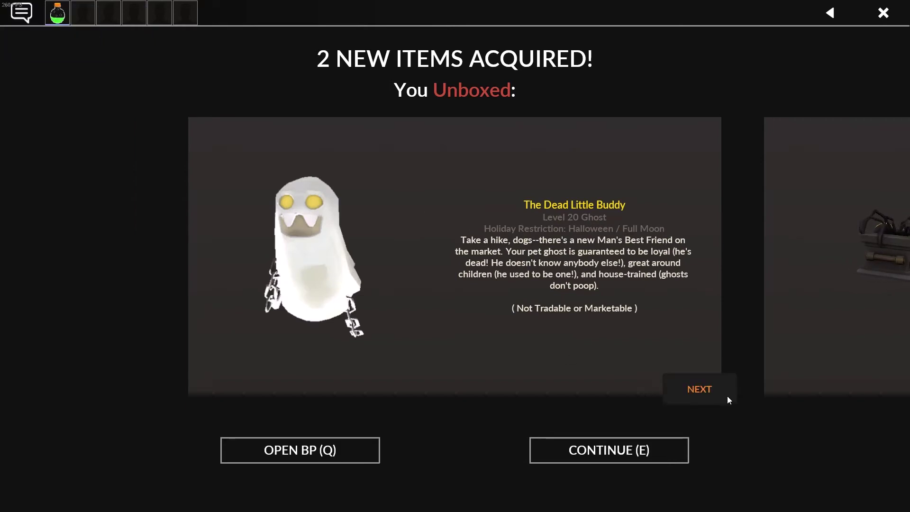
pyautogui.click(707, 390)
pyautogui.click(642, 445)
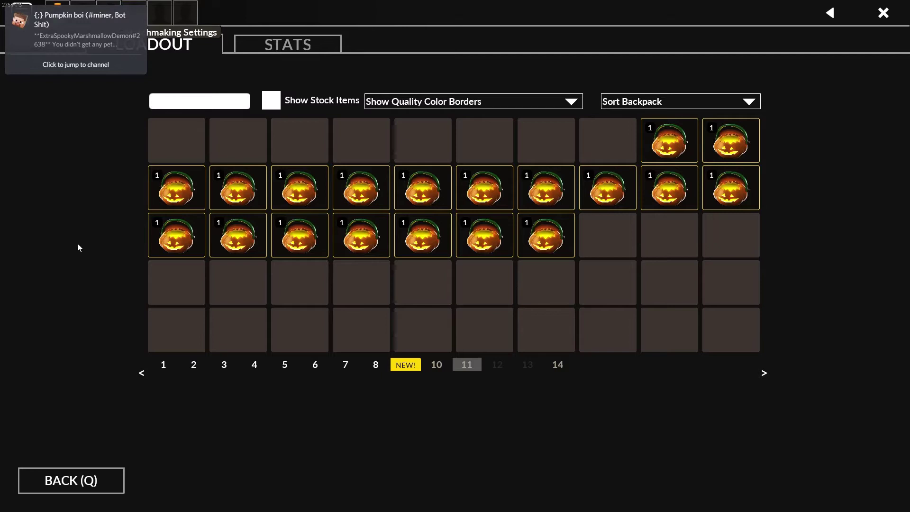
# From the NEW! page, equip The Dead Little Buddy and Silver Jungle Inferno ConTracker on Scout.
pyautogui.click(403, 364)
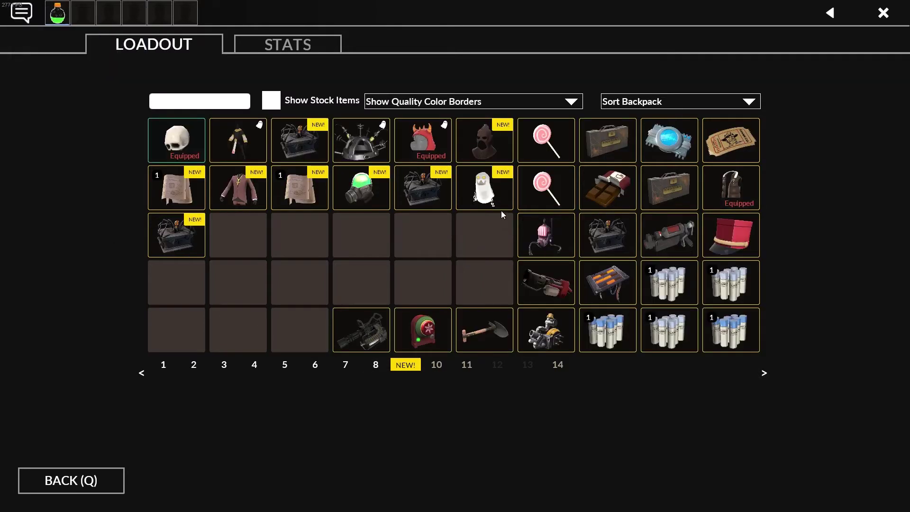
pyautogui.rightClick(483, 193)
pyautogui.moveTo(516, 211)
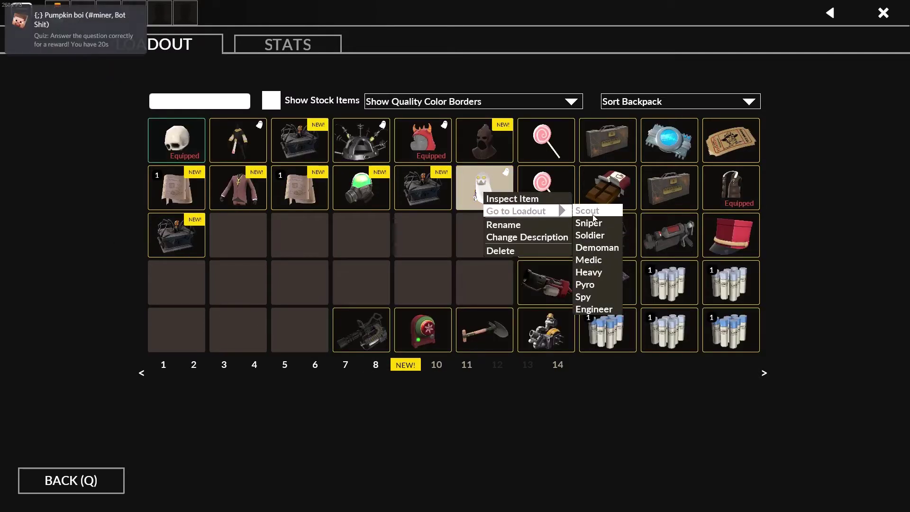
pyautogui.click(586, 211)
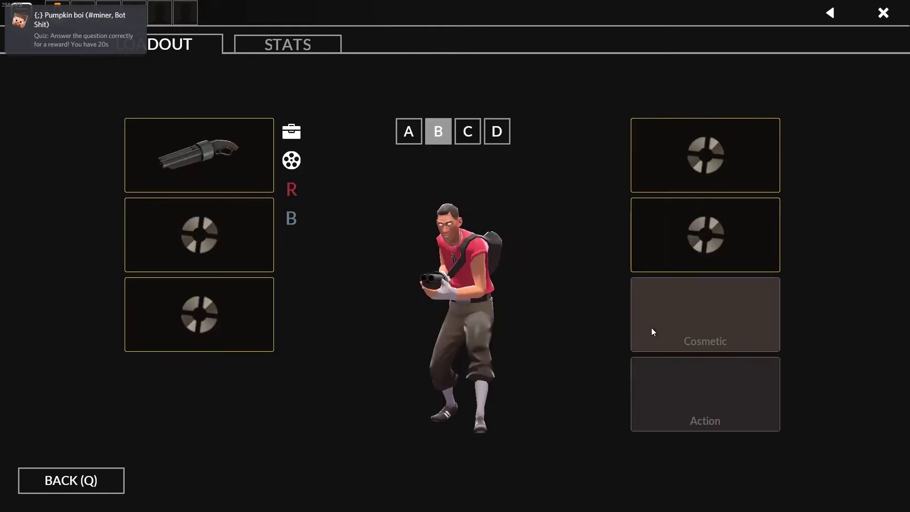
pyautogui.click(651, 320)
pyautogui.press('q')
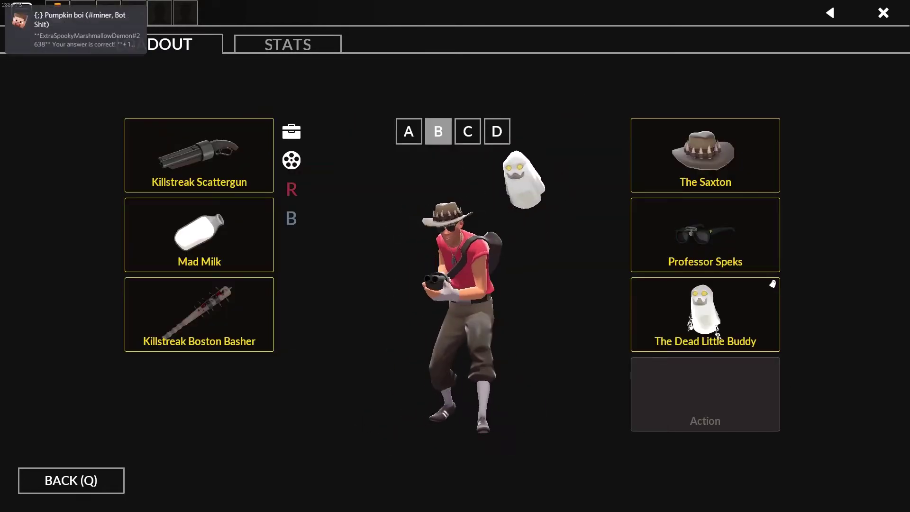
pyautogui.click(706, 394)
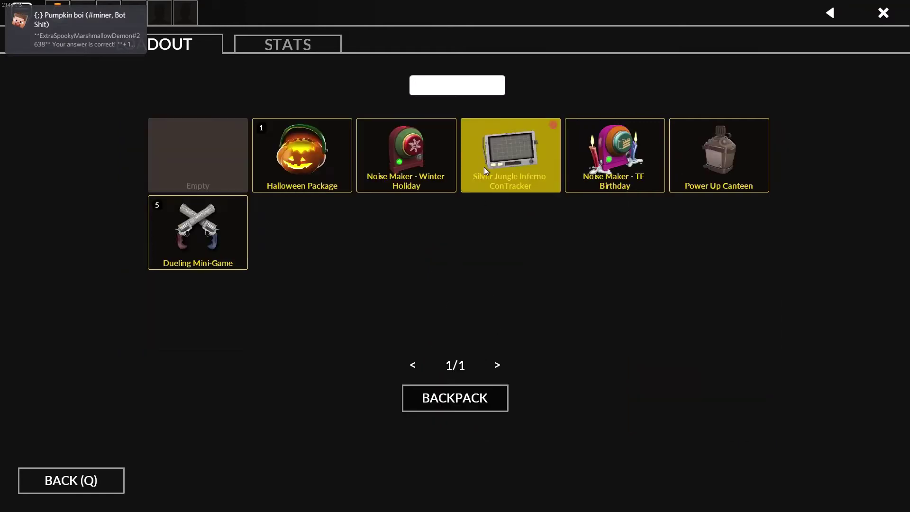
pyautogui.click(484, 167)
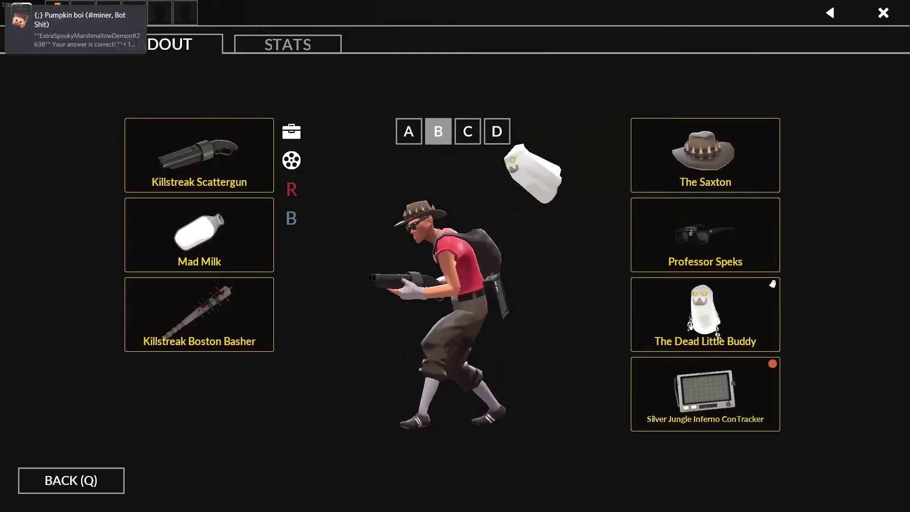
pyautogui.click(62, 489)
# Open a Halloween Package from page 11 for The Mann-Bird of Aberdeen, then view the NEW! page.
pyautogui.click(195, 341)
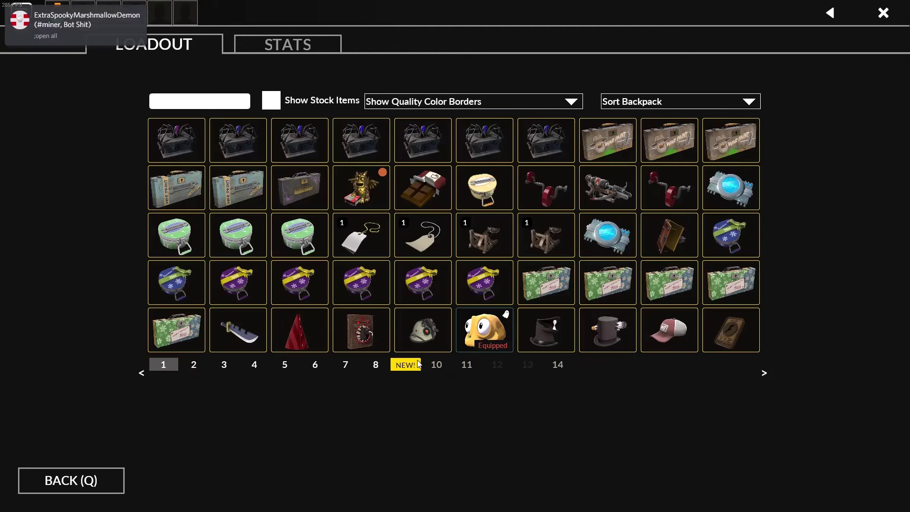
pyautogui.click(466, 365)
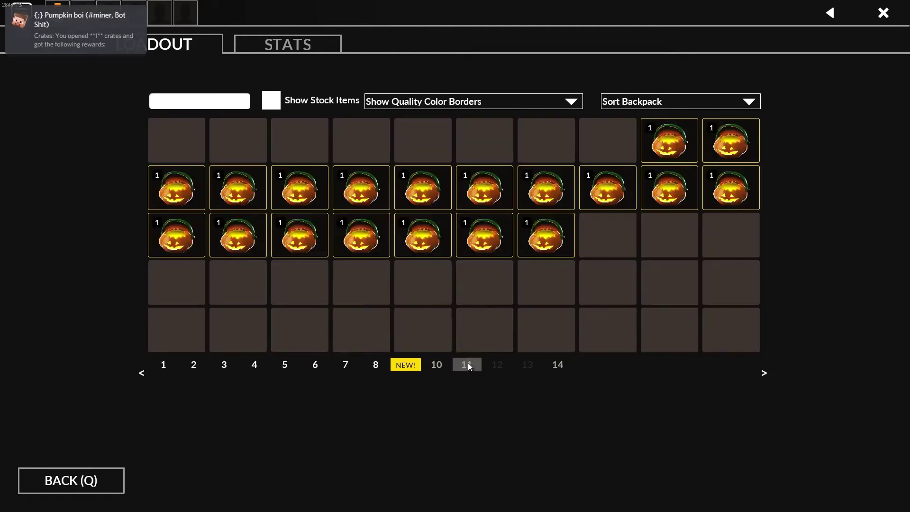
pyautogui.click(678, 141)
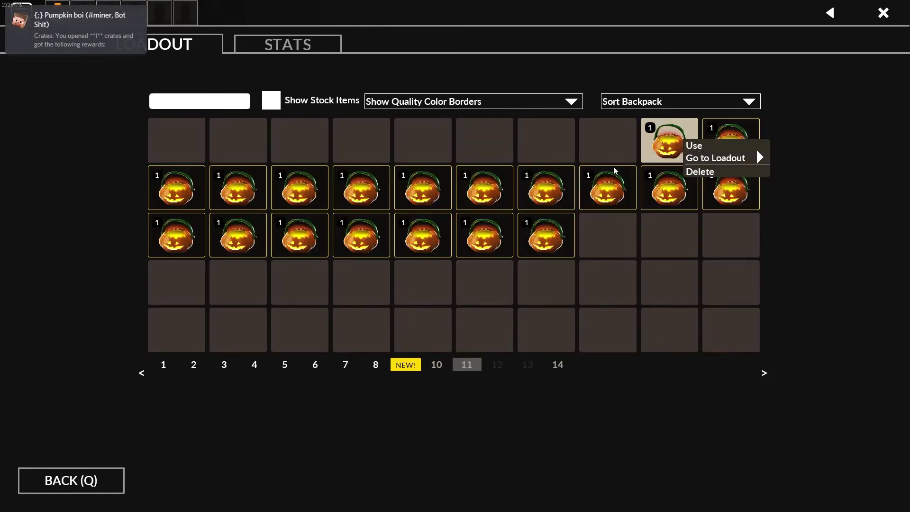
pyautogui.click(719, 148)
pyautogui.click(383, 316)
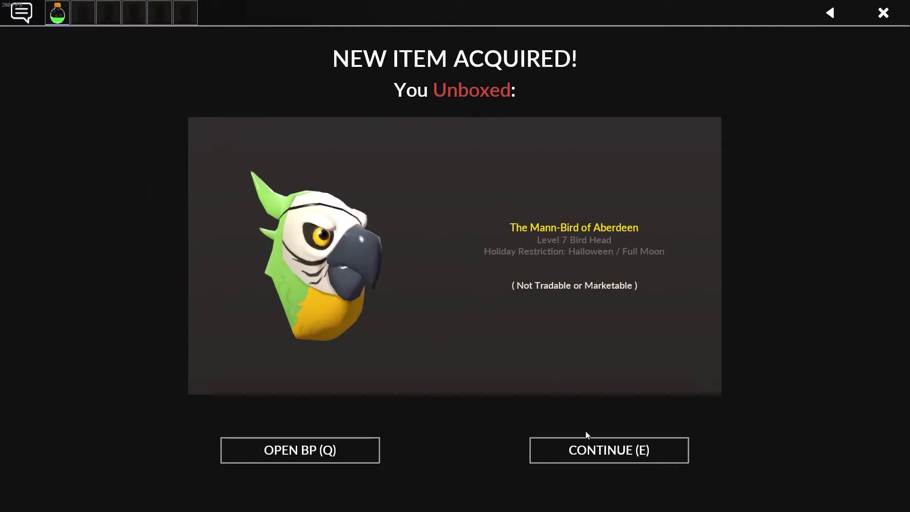
pyautogui.click(620, 450)
pyautogui.click(406, 364)
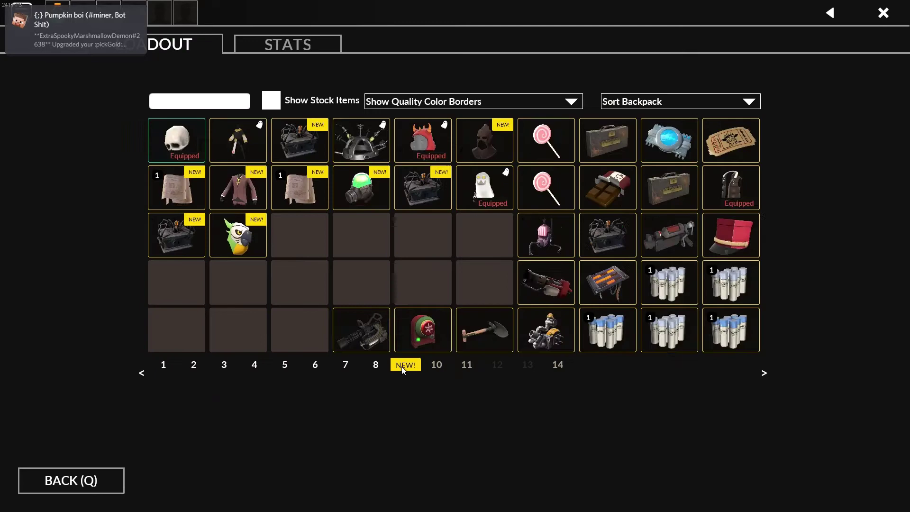
# Replace Demoman's The Black Watch with The Mann-Bird of Aberdeen.
pyautogui.rightClick(260, 251)
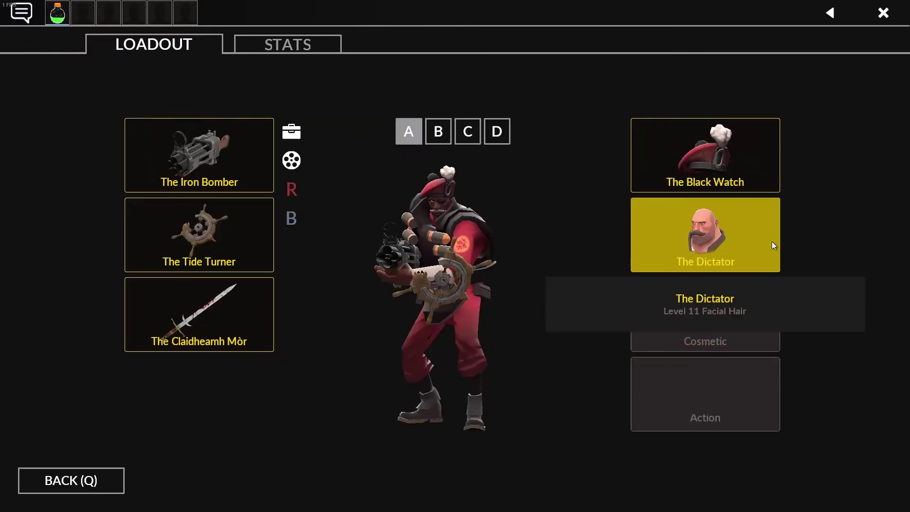
pyautogui.click(714, 308)
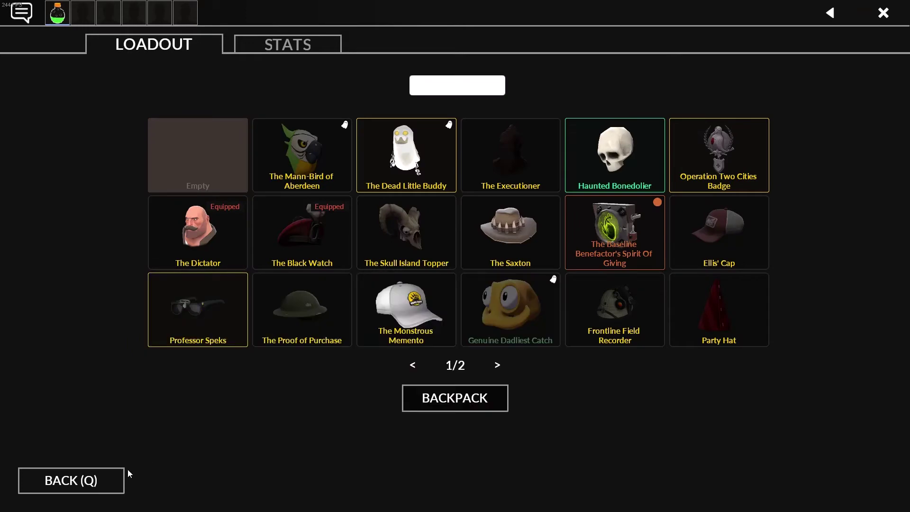
pyautogui.click(122, 475)
pyautogui.click(662, 271)
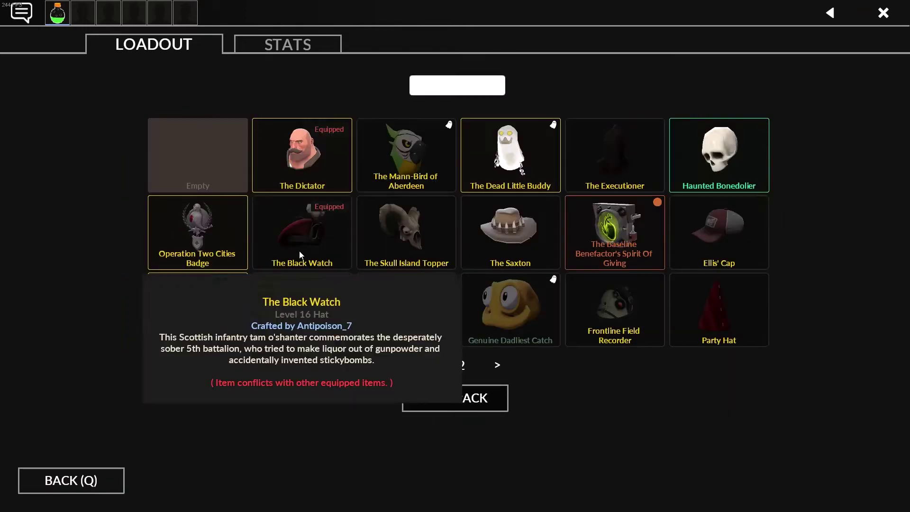
pyautogui.click(81, 482)
pyautogui.click(734, 163)
pyautogui.click(406, 155)
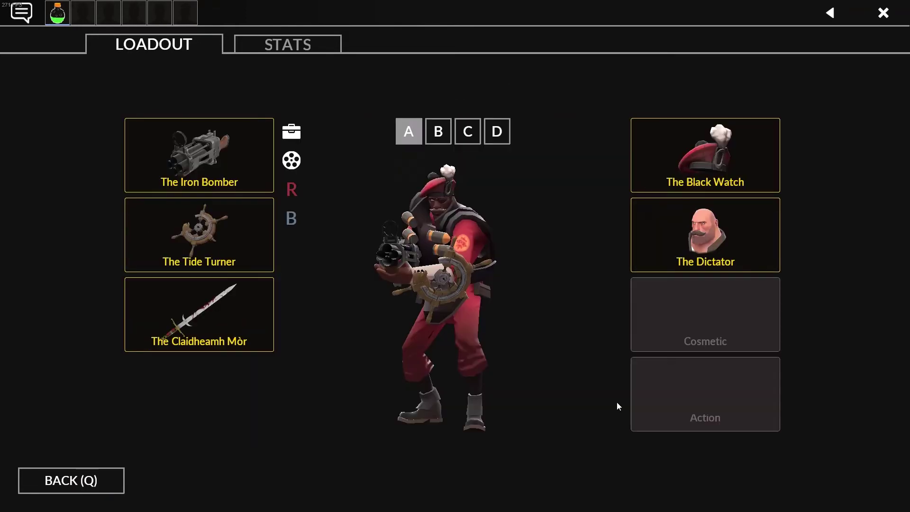
pyautogui.click(701, 315)
pyautogui.click(121, 474)
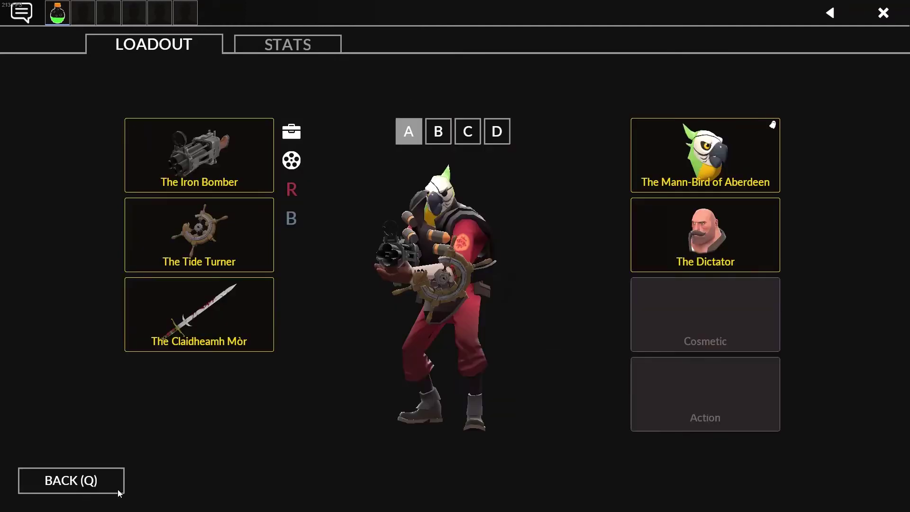
# Add Haunted Bonedolier to the empty slot and swap The Dictator for The Dead Little Buddy.
pyautogui.click(776, 327)
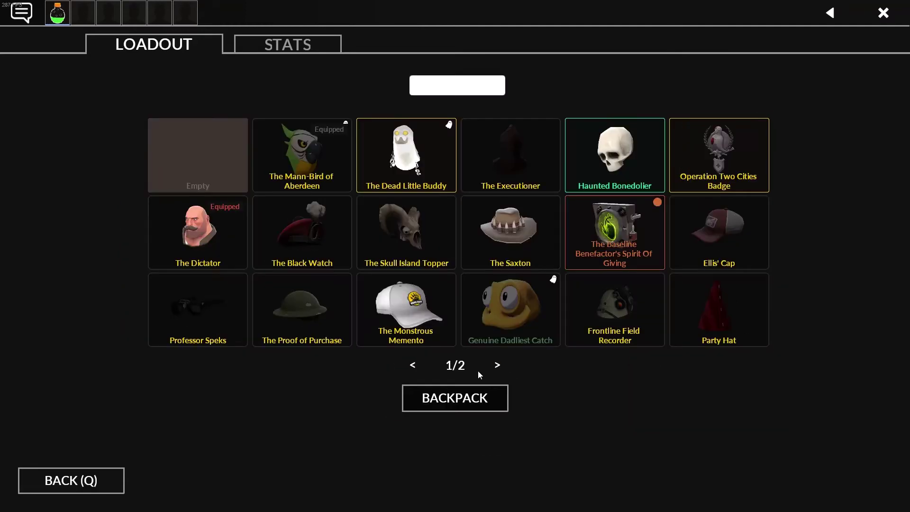
pyautogui.click(609, 153)
pyautogui.click(708, 247)
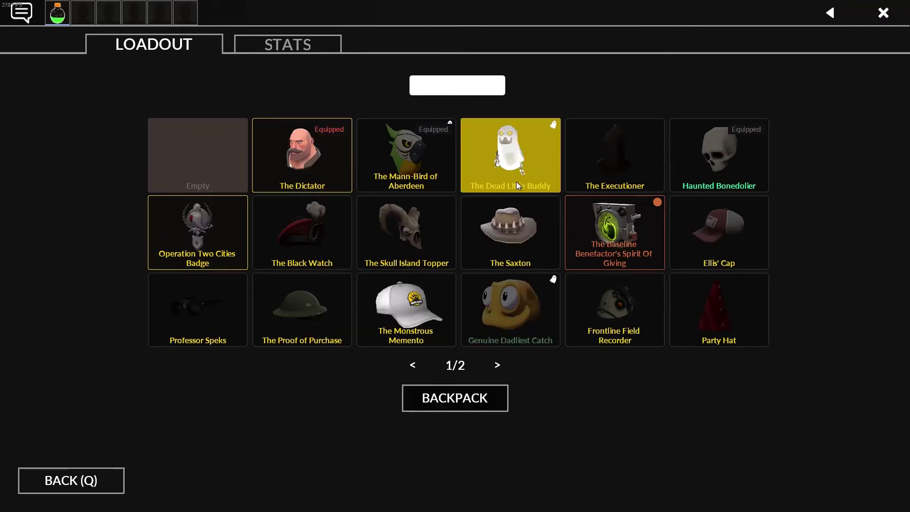
pyautogui.click(515, 181)
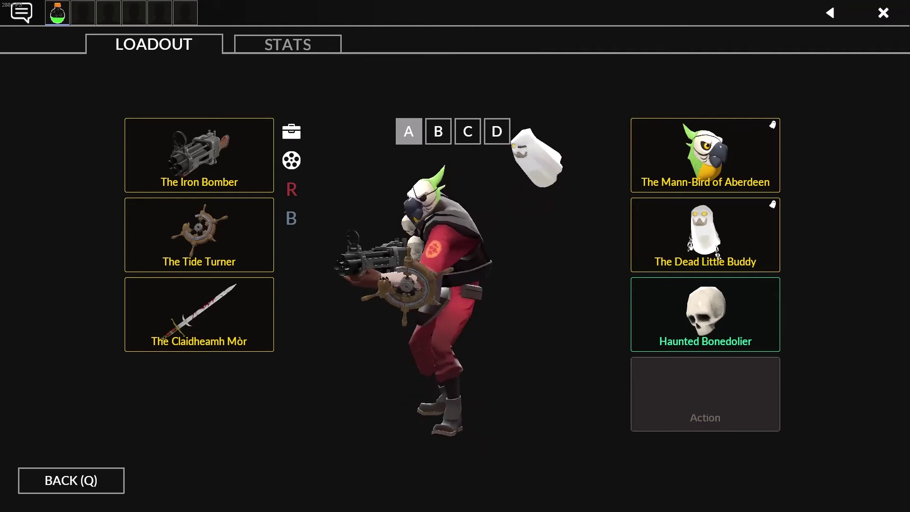
pyautogui.click(721, 395)
pyautogui.press('q')
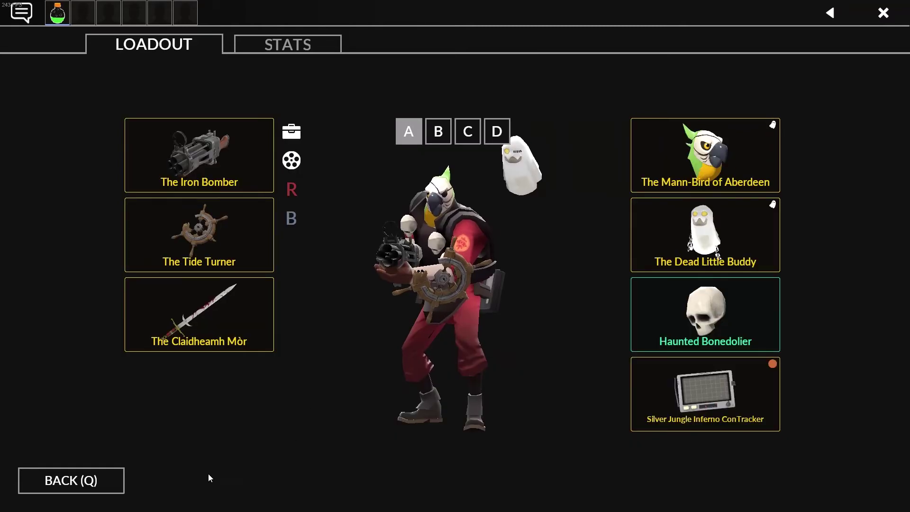
pyautogui.click(124, 480)
# Open a Halloween Package from page 11, unboxing The Face Plante and a War Paint Case.
pyautogui.click(122, 479)
pyautogui.click(455, 191)
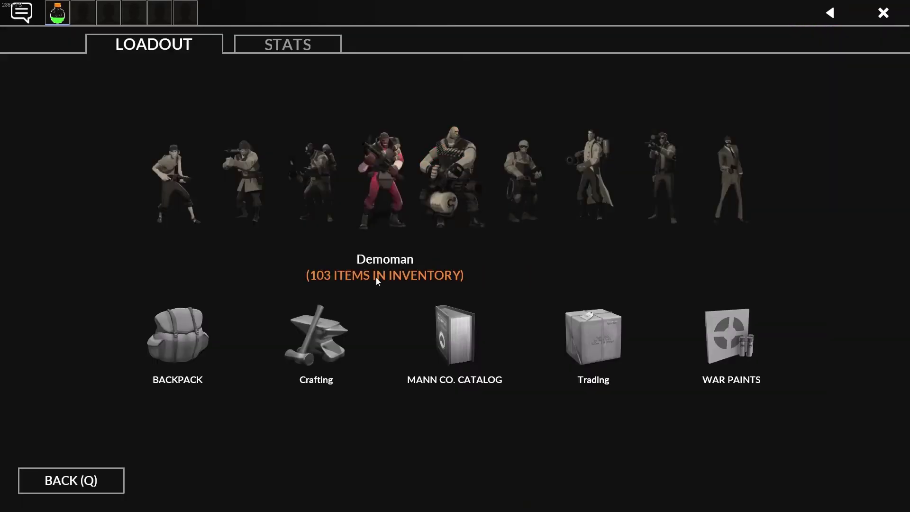
pyautogui.click(466, 364)
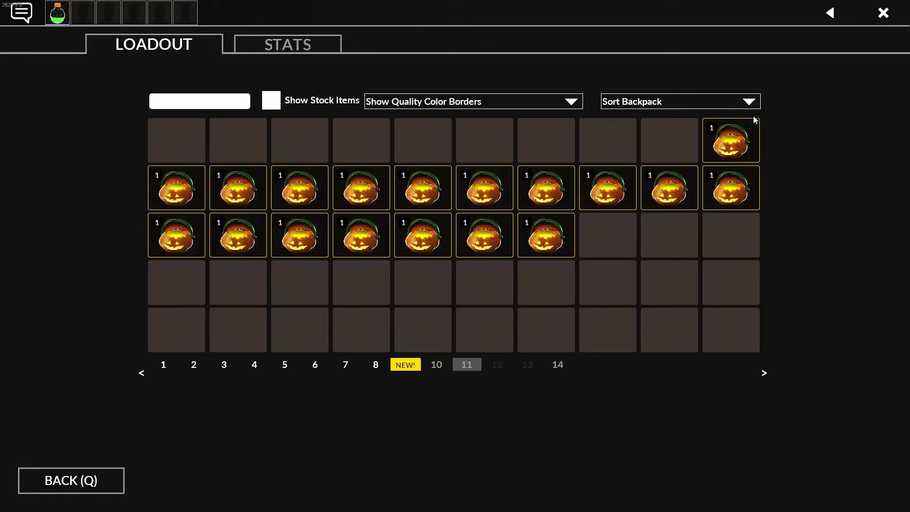
pyautogui.click(739, 132)
pyautogui.click(785, 142)
pyautogui.press('Return')
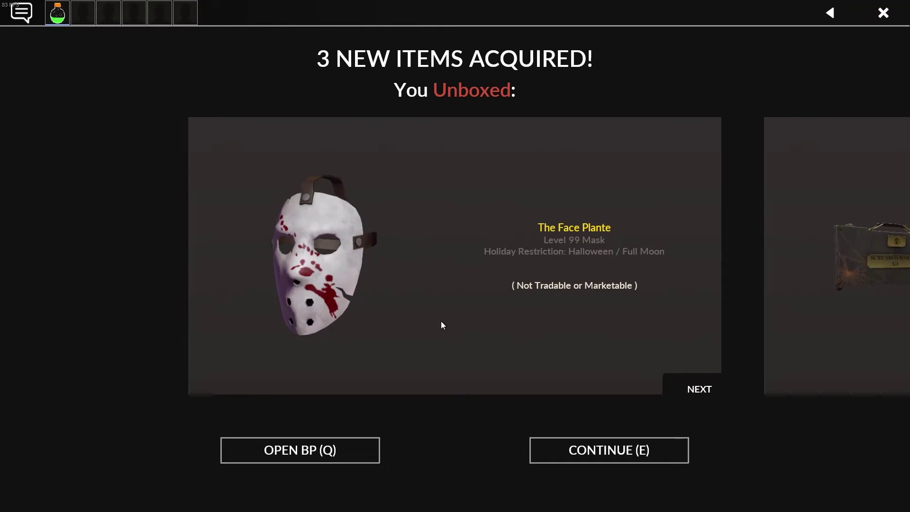
pyautogui.click(680, 395)
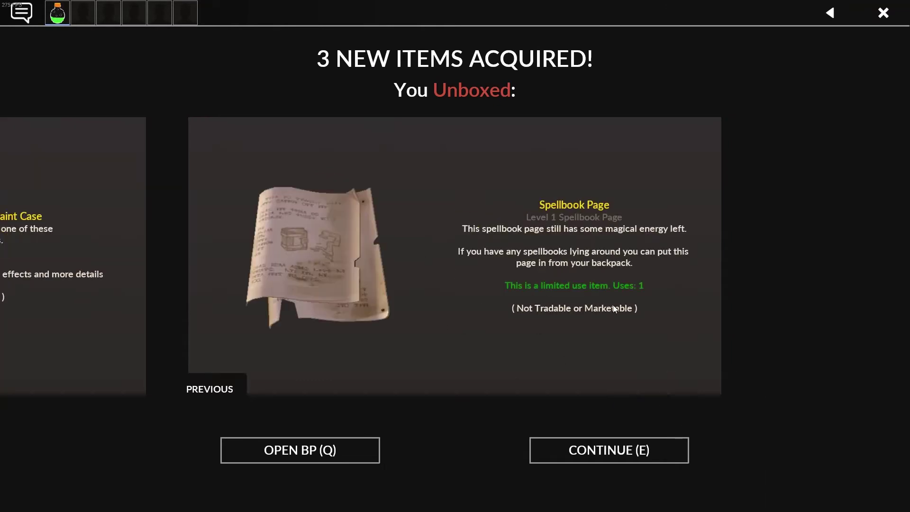
pyautogui.click(209, 389)
pyautogui.click(576, 458)
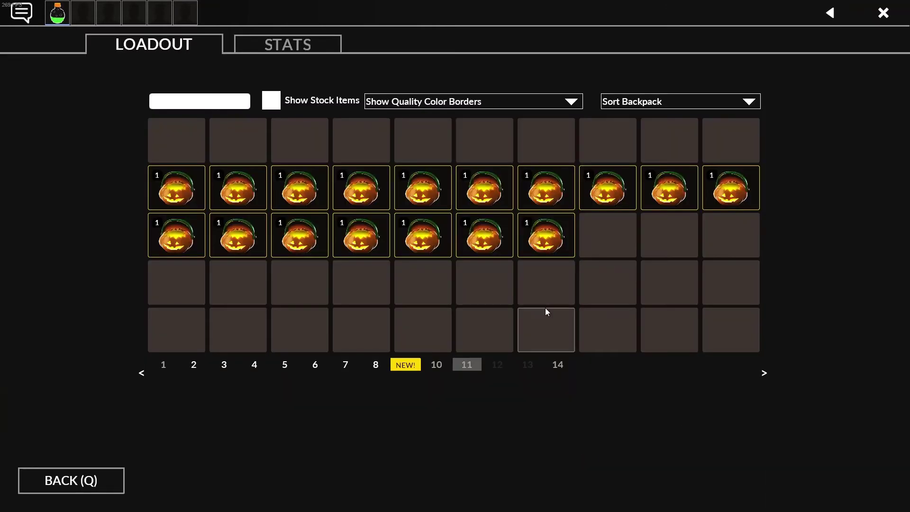
# Open the next package, getting Lieutenant Bites the Dust, a war paint case and a Spellbook Page.
pyautogui.rightClick(183, 179)
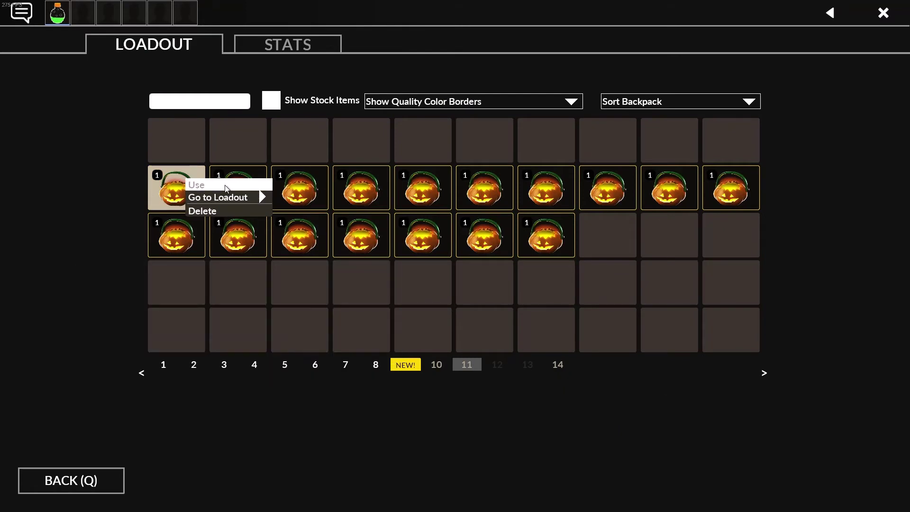
pyautogui.click(197, 185)
pyautogui.click(406, 321)
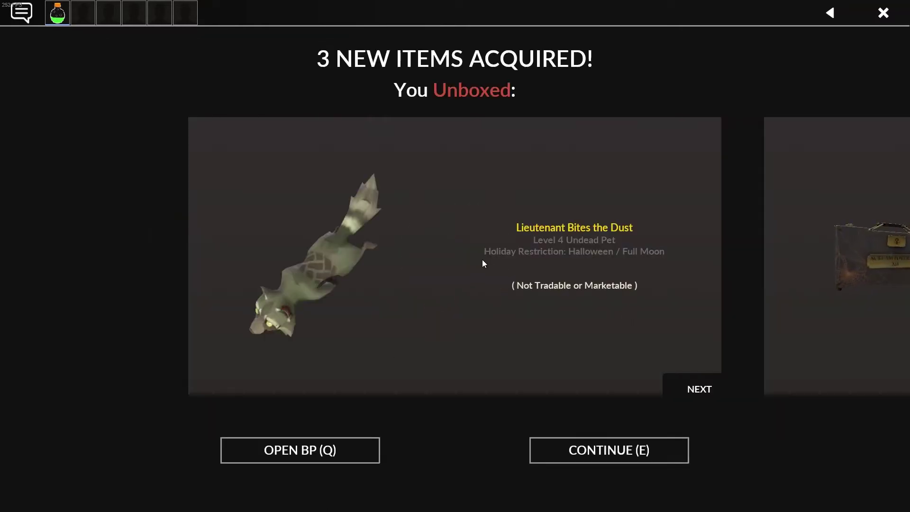
pyautogui.click(699, 388)
pyautogui.click(699, 388)
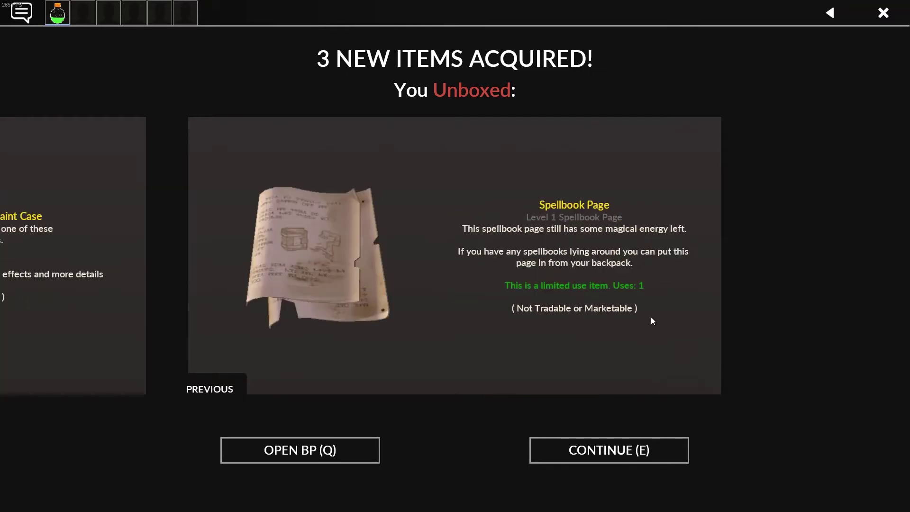
pyautogui.click(602, 455)
# Open the next Halloween Package to unbox The Lollichop Licker.
pyautogui.rightClick(246, 187)
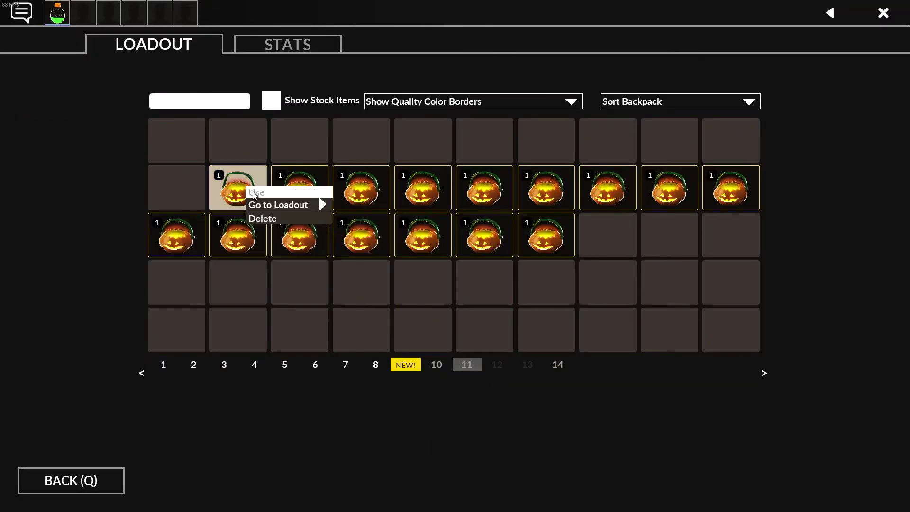
pyautogui.click(256, 192)
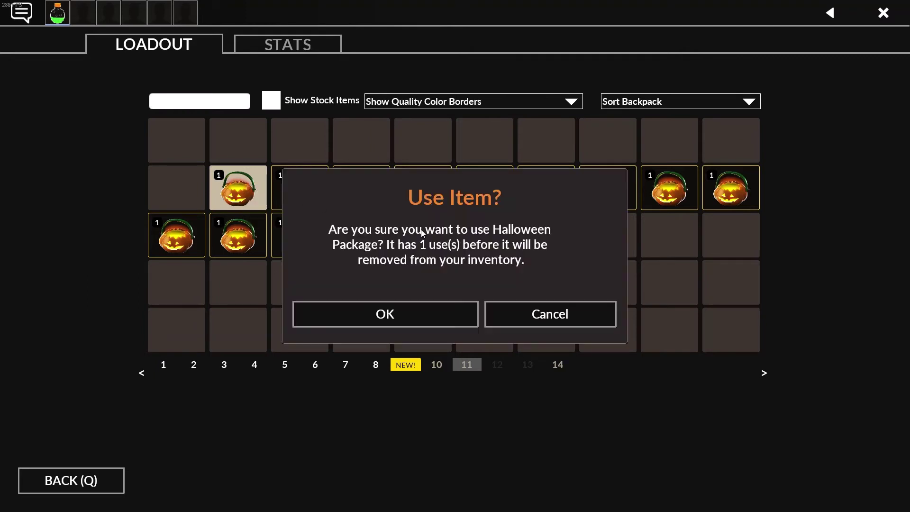
pyautogui.click(411, 311)
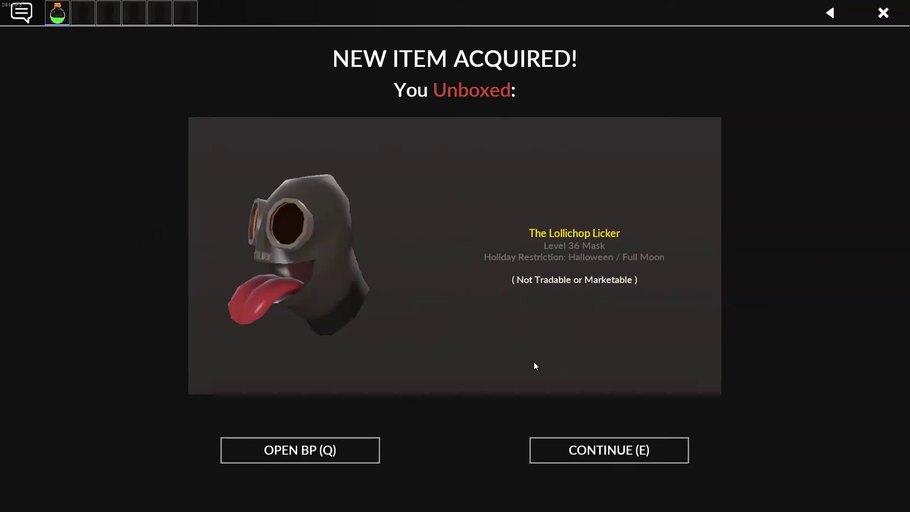
pyautogui.click(592, 445)
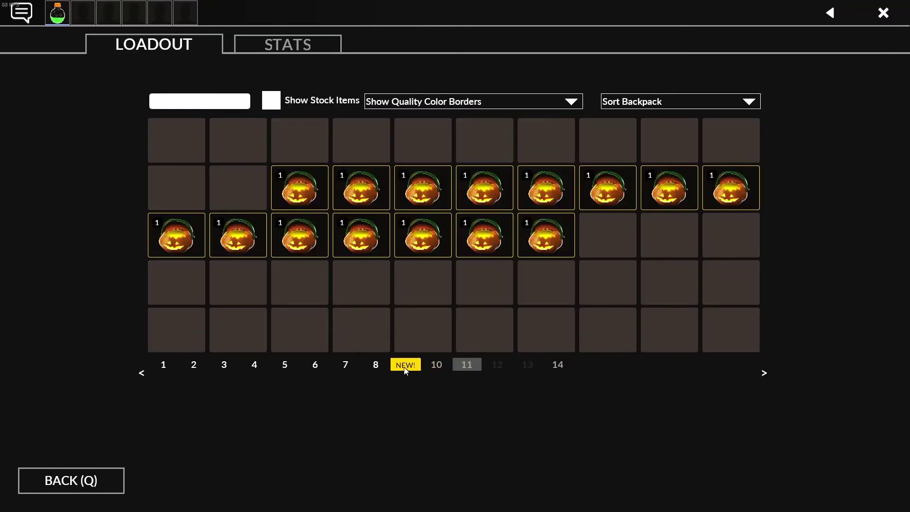
# Open another package, revealing The Monster's Stompers and a second item.
pyautogui.click(308, 180)
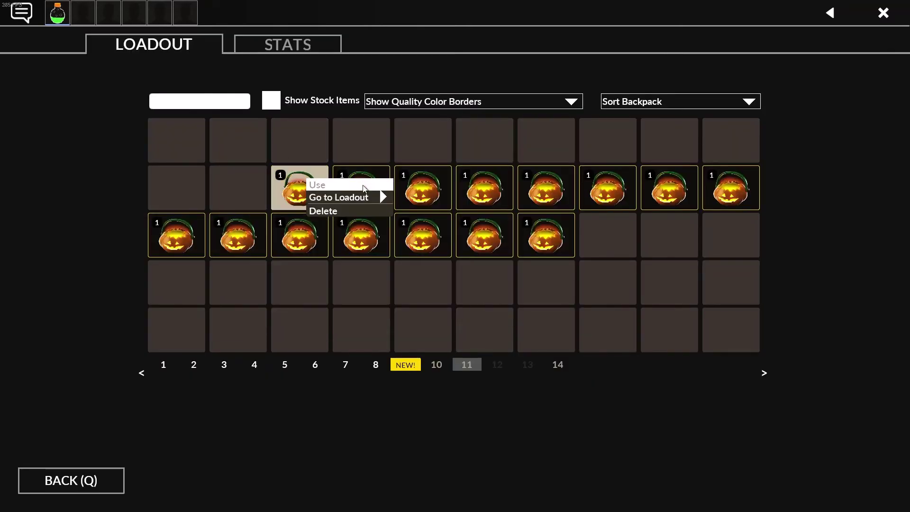
pyautogui.click(364, 187)
pyautogui.click(384, 313)
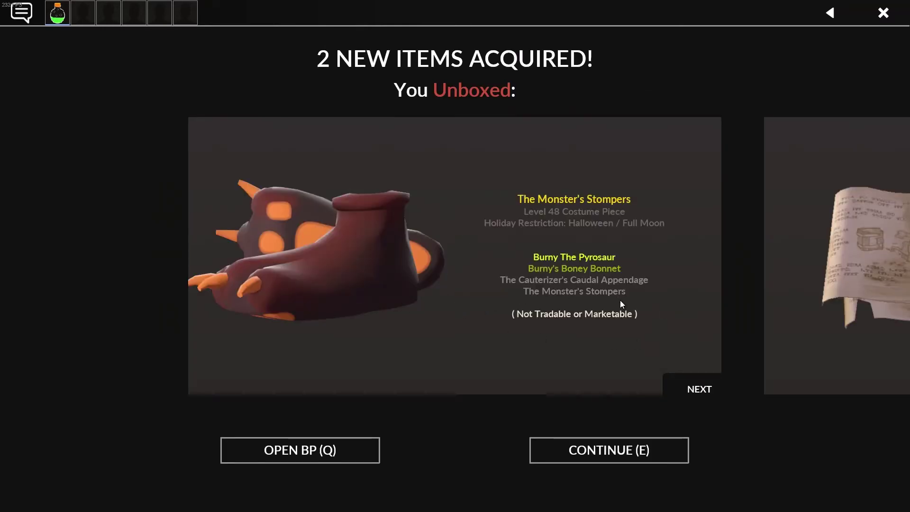
pyautogui.click(681, 382)
# Swap Pyro's cosmetics to The Monster's Stompers and The Lollichop Licker.
pyautogui.press('e')
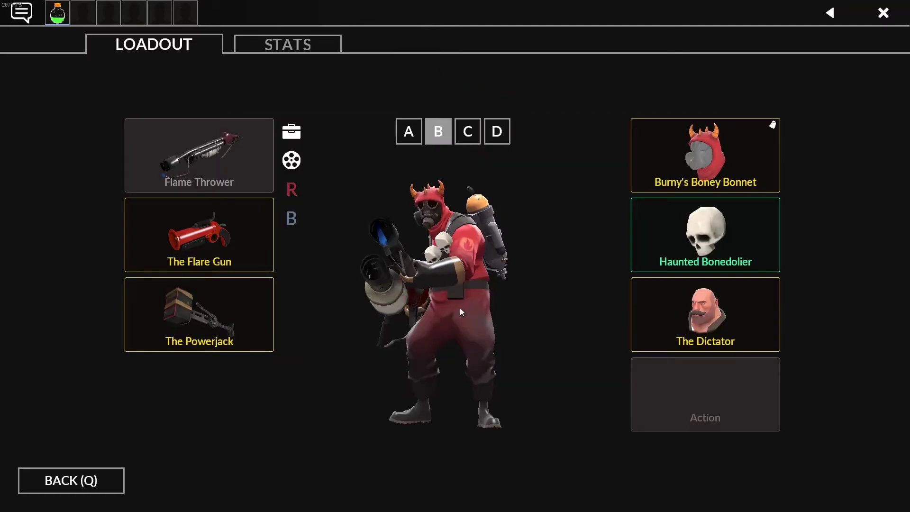
pyautogui.click(714, 378)
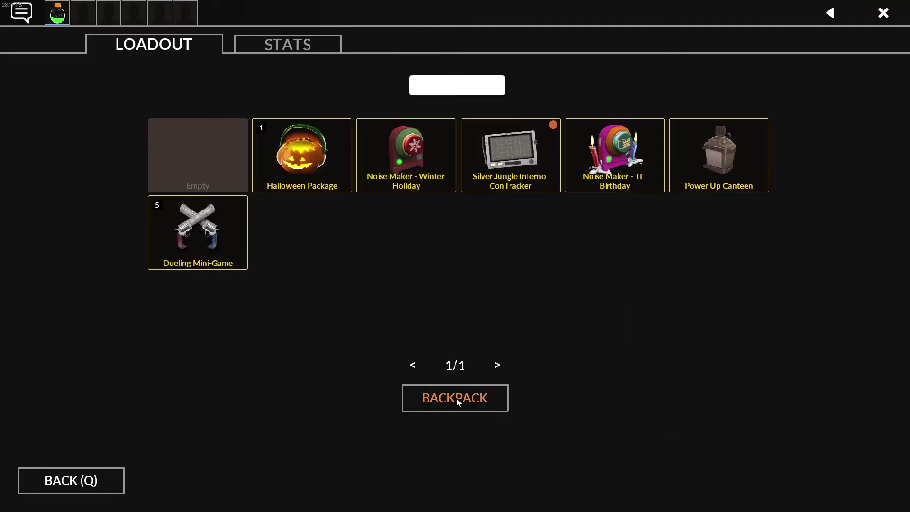
pyautogui.click(72, 480)
pyautogui.click(706, 312)
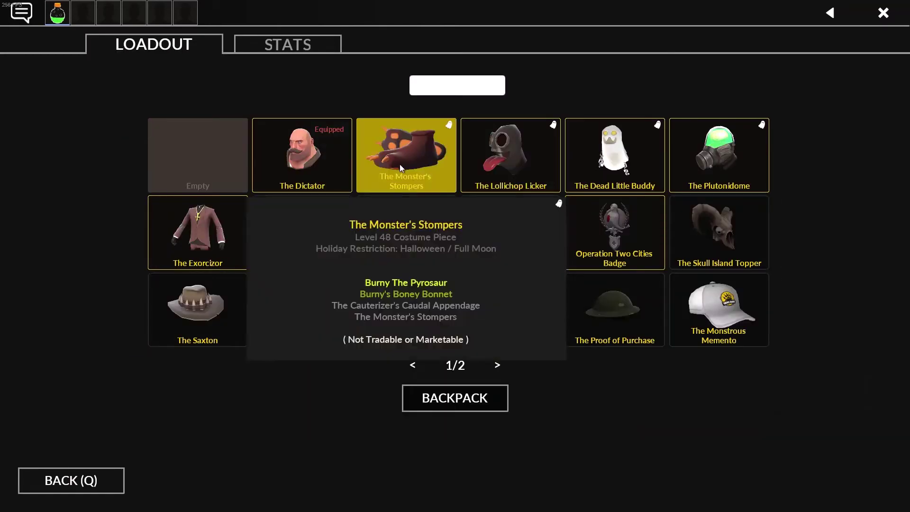
pyautogui.click(405, 153)
pyautogui.click(721, 256)
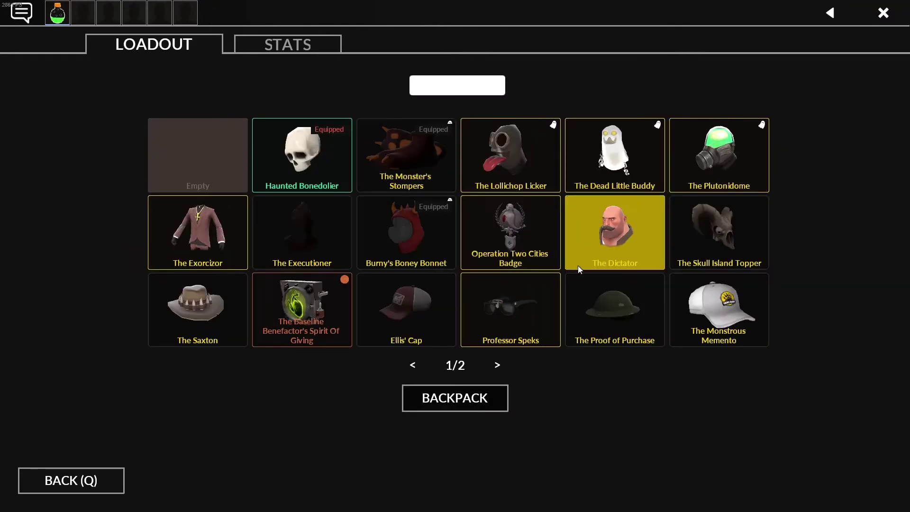
pyautogui.click(520, 199)
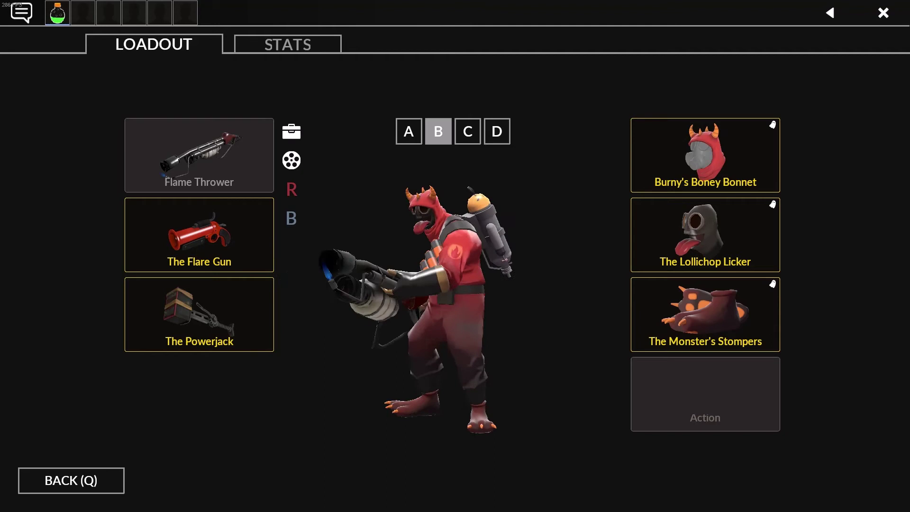
# Arm Pyro with The Dragon's Fury, The Scorch Shot and The Hot Hand.
pyautogui.click(199, 153)
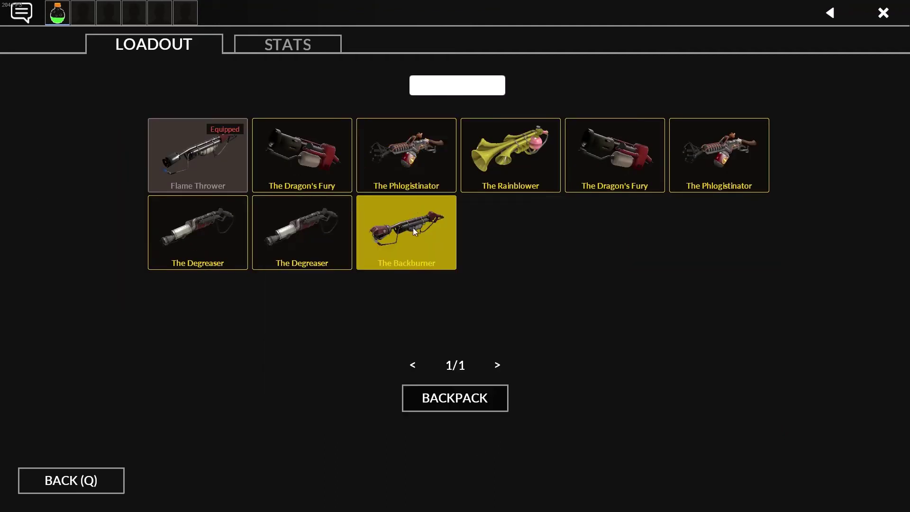
pyautogui.click(332, 240)
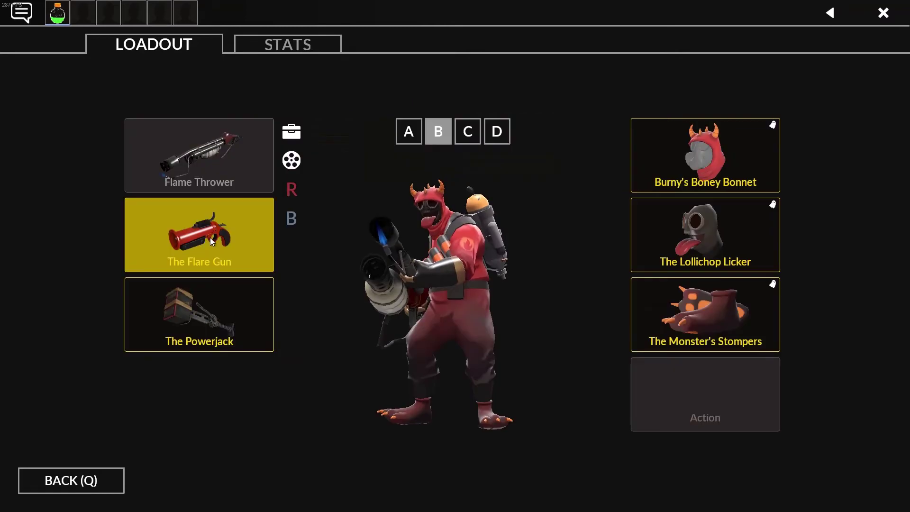
pyautogui.click(256, 252)
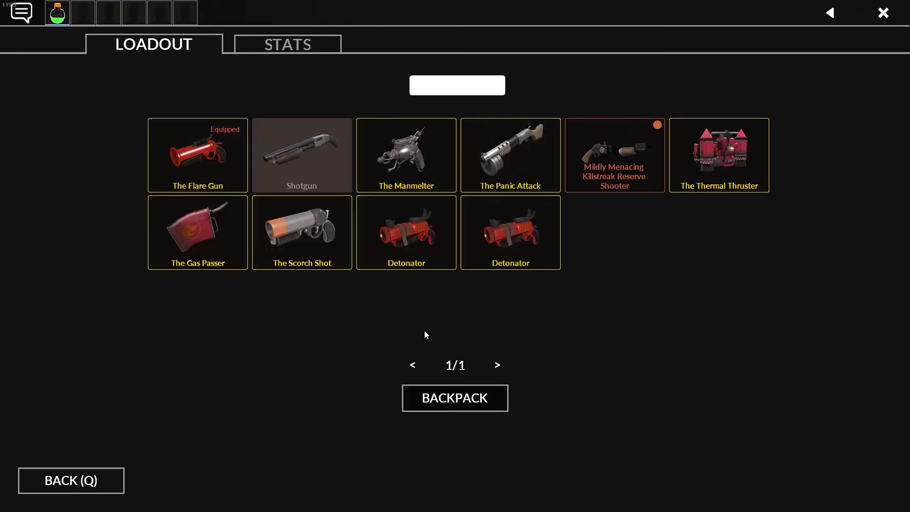
pyautogui.click(238, 247)
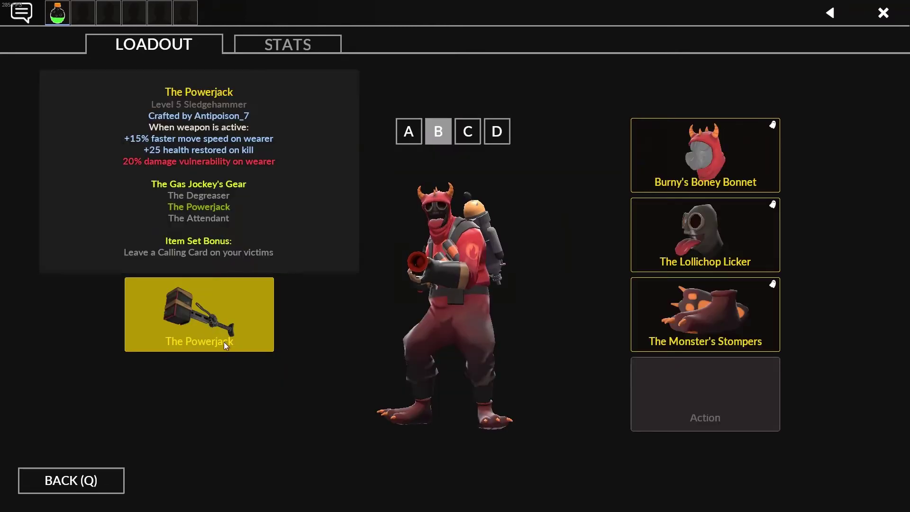
pyautogui.click(224, 341)
pyautogui.click(387, 162)
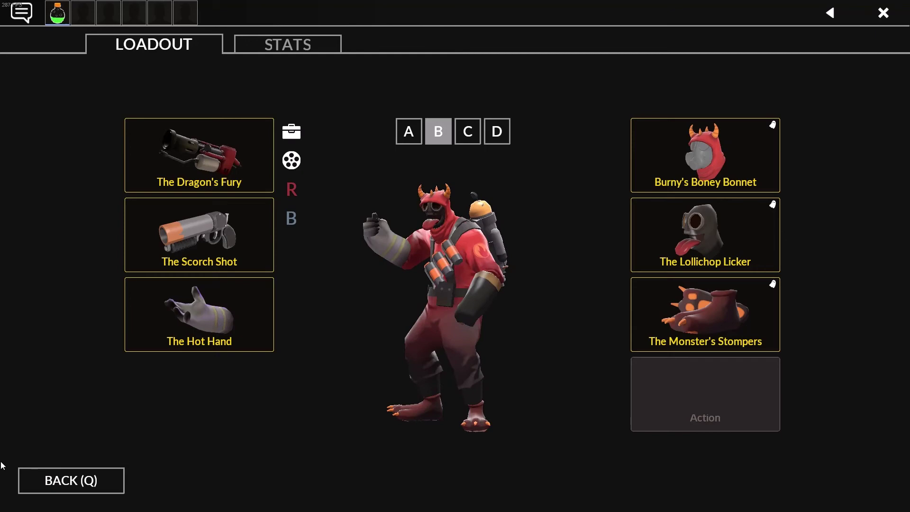
pyautogui.click(64, 479)
# Open a Halloween Package from backpack page 11 and view both unboxed items.
pyautogui.click(211, 356)
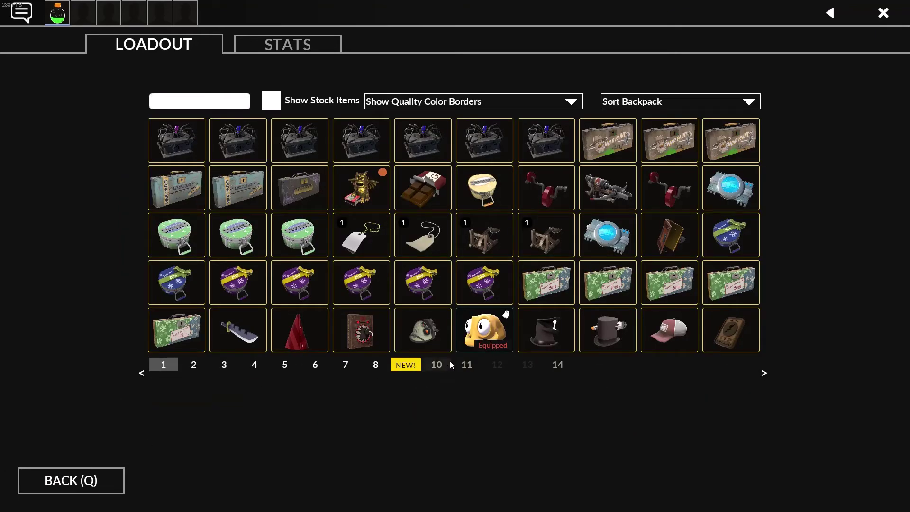
pyautogui.click(467, 364)
pyautogui.rightClick(365, 187)
pyautogui.click(421, 194)
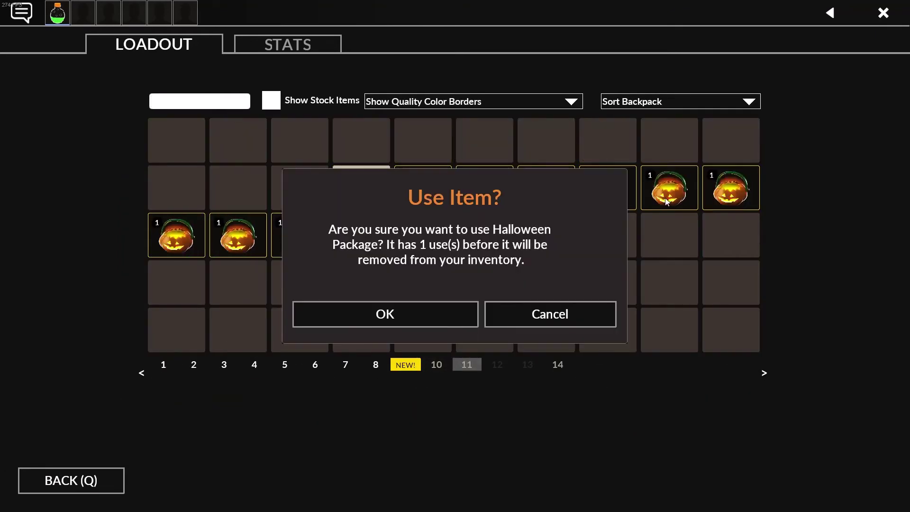
pyautogui.click(383, 316)
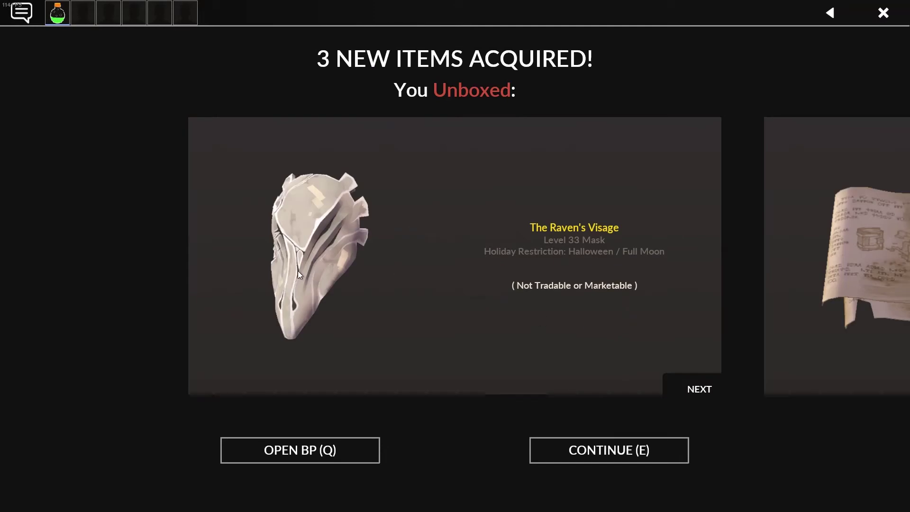
pyautogui.click(701, 393)
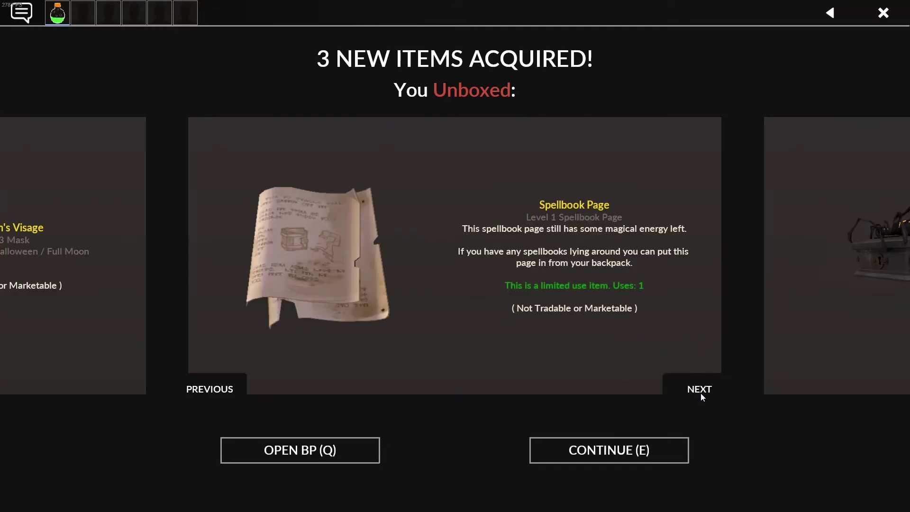
pyautogui.click(701, 393)
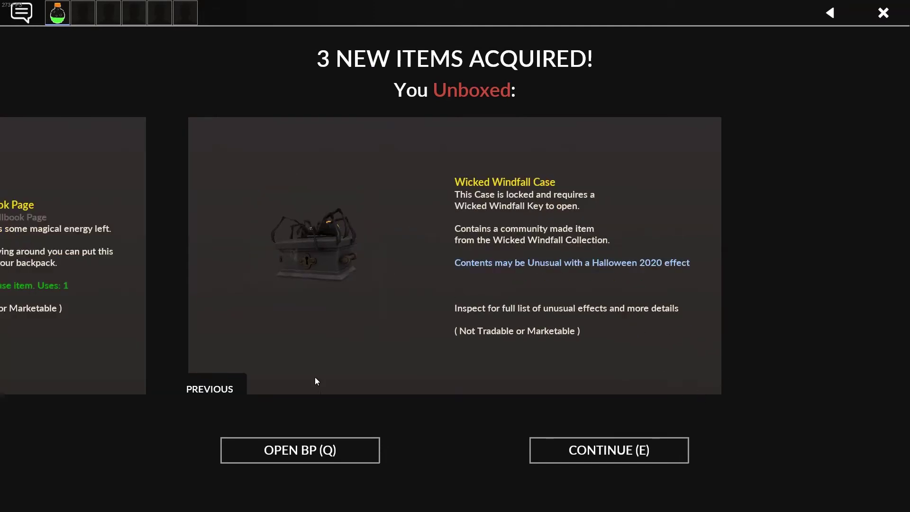
pyautogui.click(633, 455)
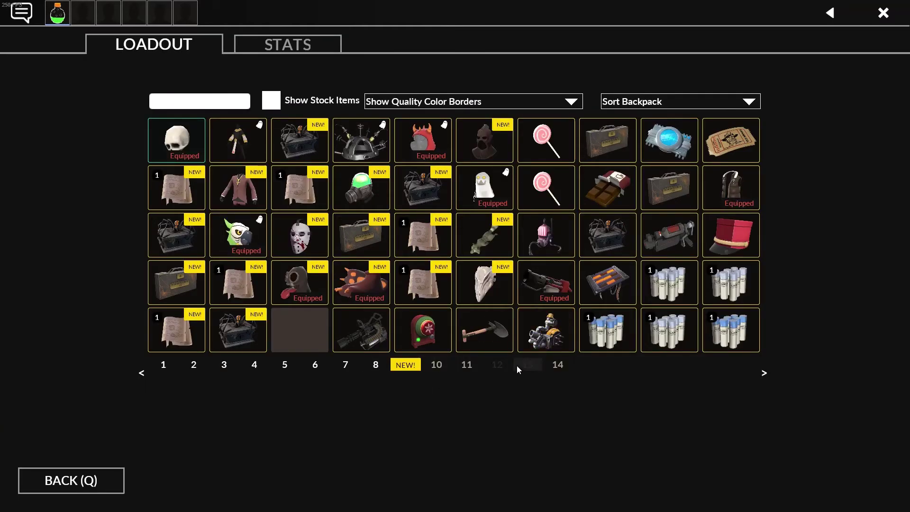
# Open a second Halloween Package from the same backpack page.
pyautogui.click(468, 366)
pyautogui.click(434, 205)
pyautogui.click(436, 196)
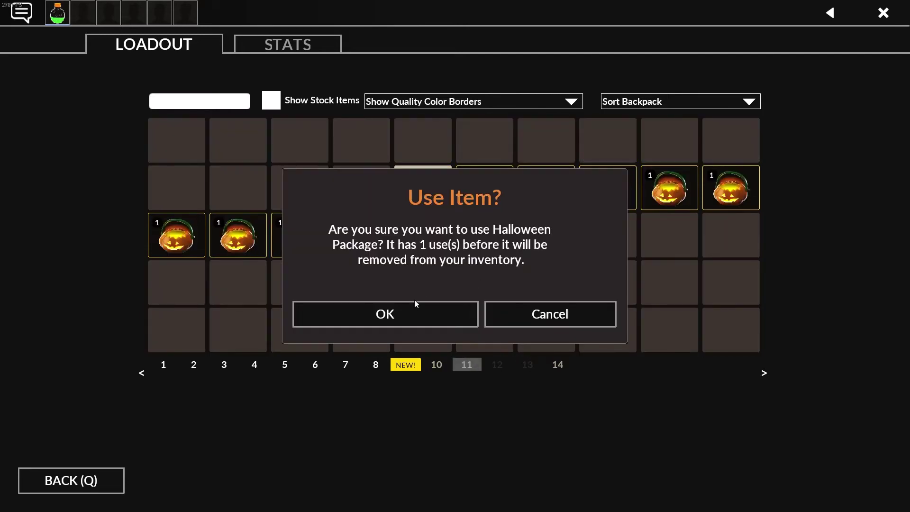
pyautogui.click(416, 313)
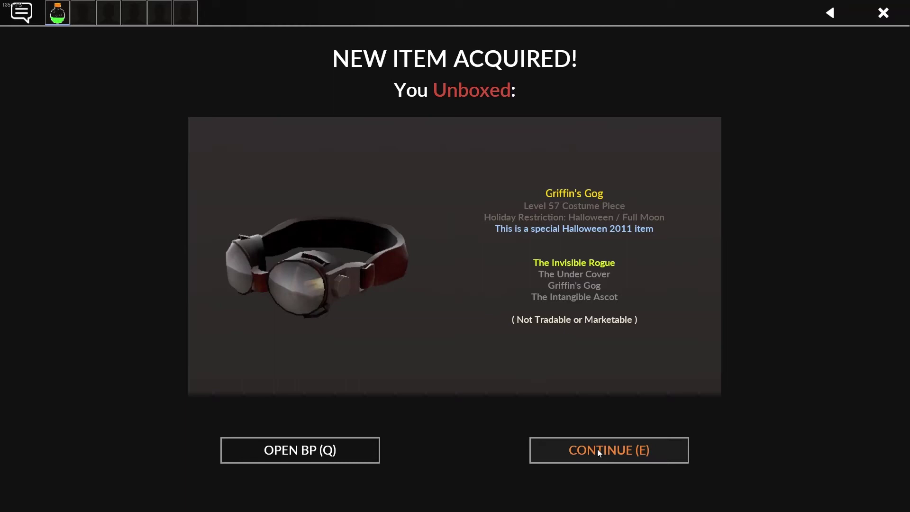
# Equip the unboxed Griffin's Gog on Spy in place of Professor Speks.
pyautogui.click(315, 456)
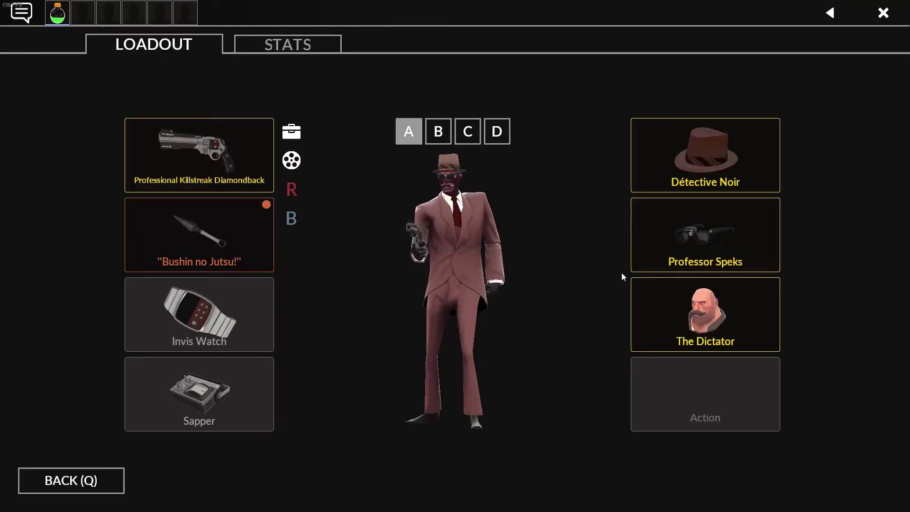
pyautogui.click(704, 234)
pyautogui.press('q')
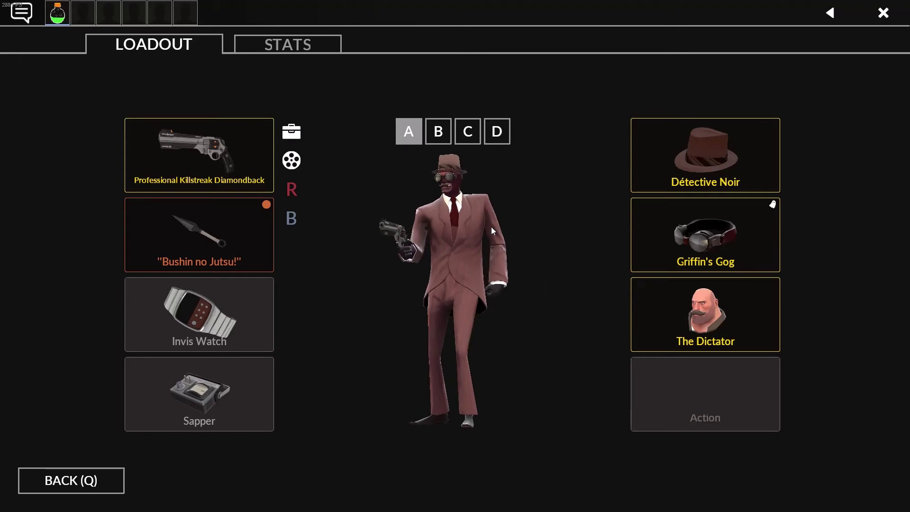
# Open another Halloween Package from the backpack and view both unboxed items.
pyautogui.click(63, 476)
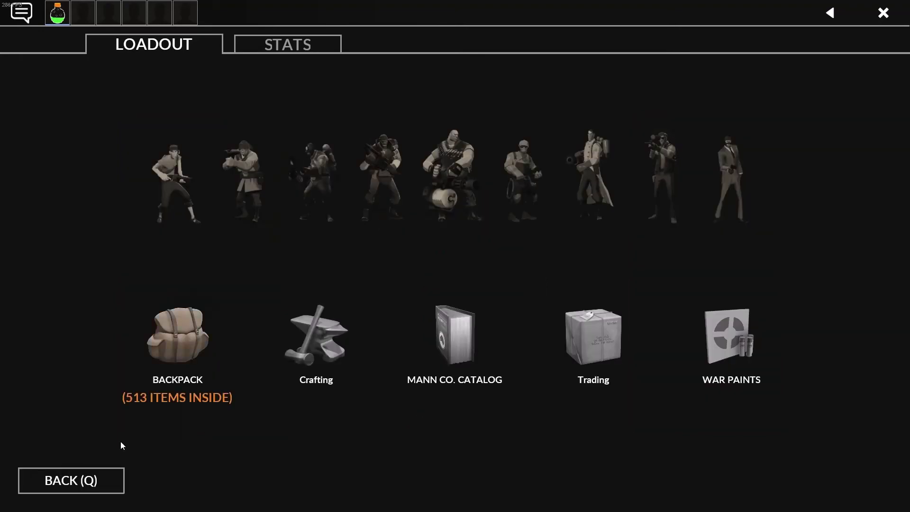
pyautogui.click(150, 350)
pyautogui.click(466, 364)
pyautogui.rightClick(466, 190)
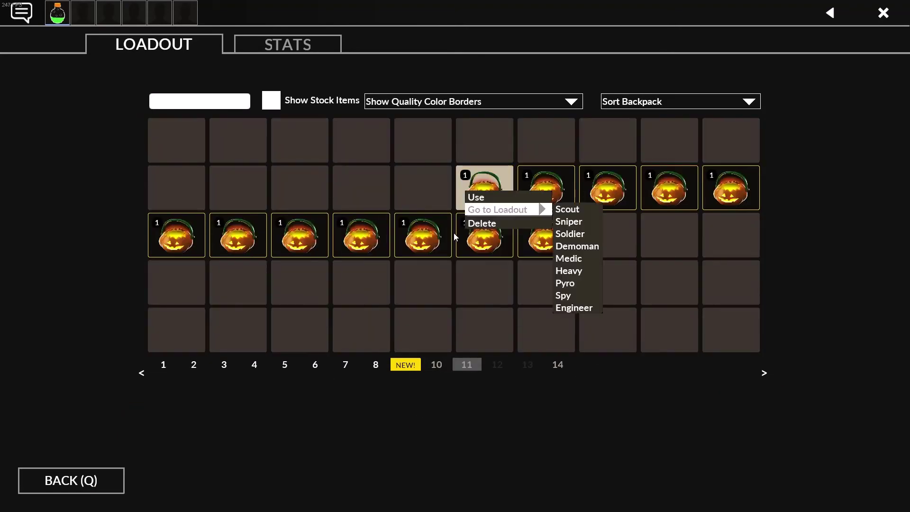
pyautogui.click(475, 195)
pyautogui.click(454, 305)
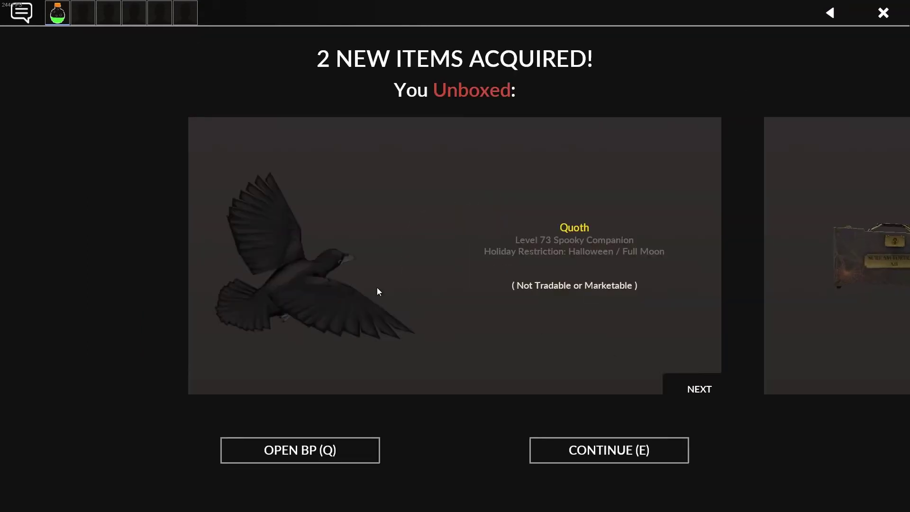
pyautogui.click(682, 382)
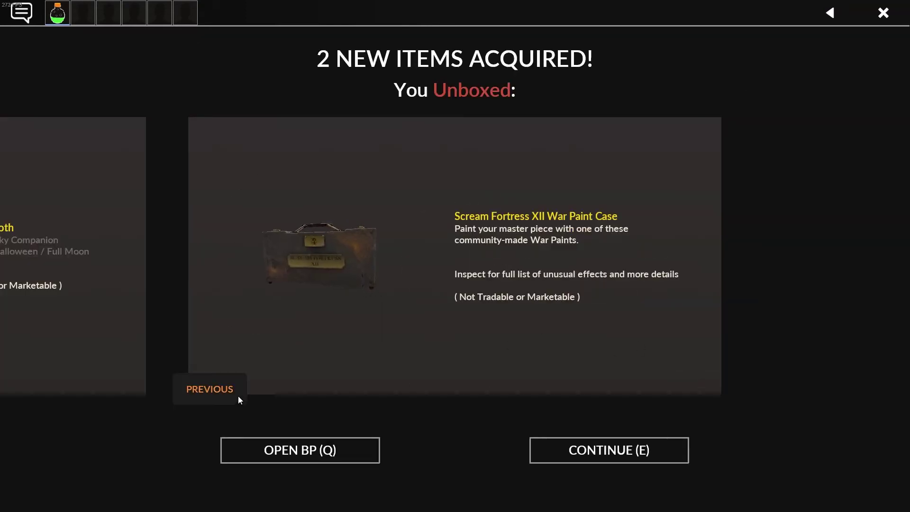
pyautogui.press('e')
# Check Scout's third cosmetic slot choices and return to the class overview.
pyautogui.click(181, 199)
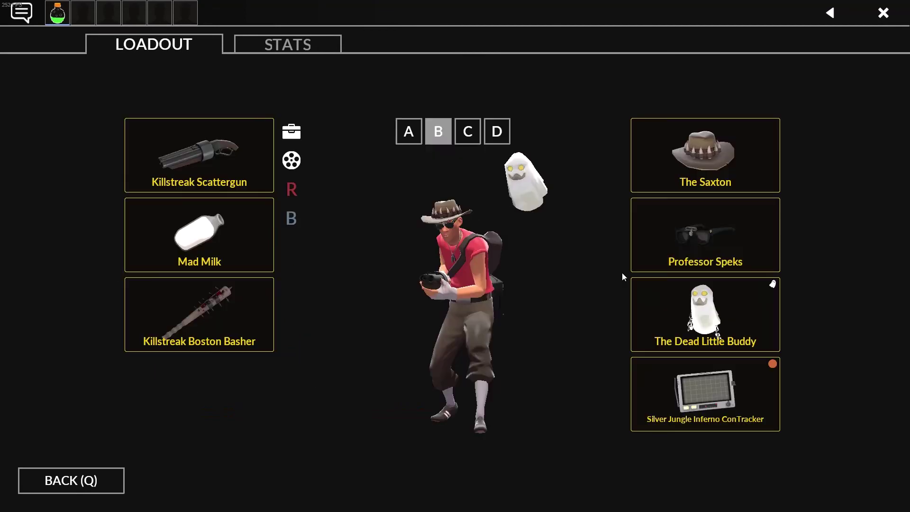
pyautogui.click(698, 347)
pyautogui.click(114, 480)
pyautogui.click(115, 480)
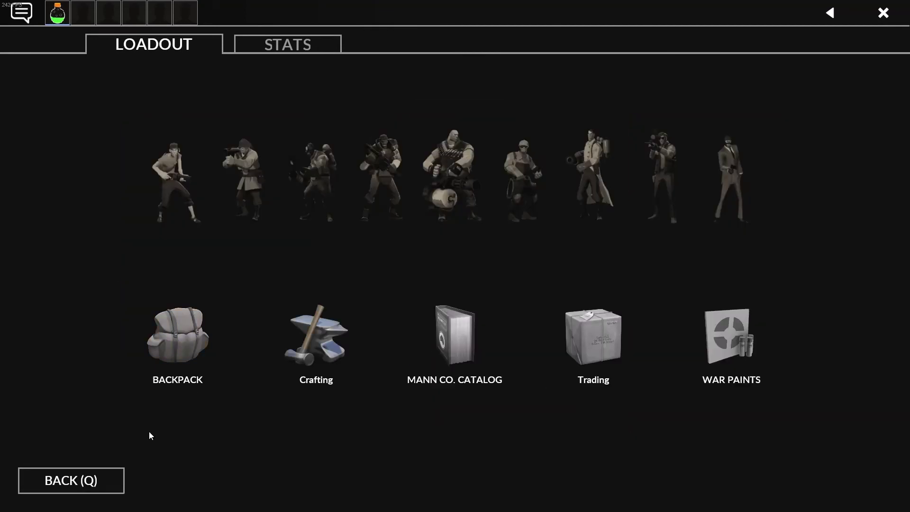
# Equip Quoth, Lieutenant Bites the Dust and The Executioner on Soldier.
pyautogui.press('2')
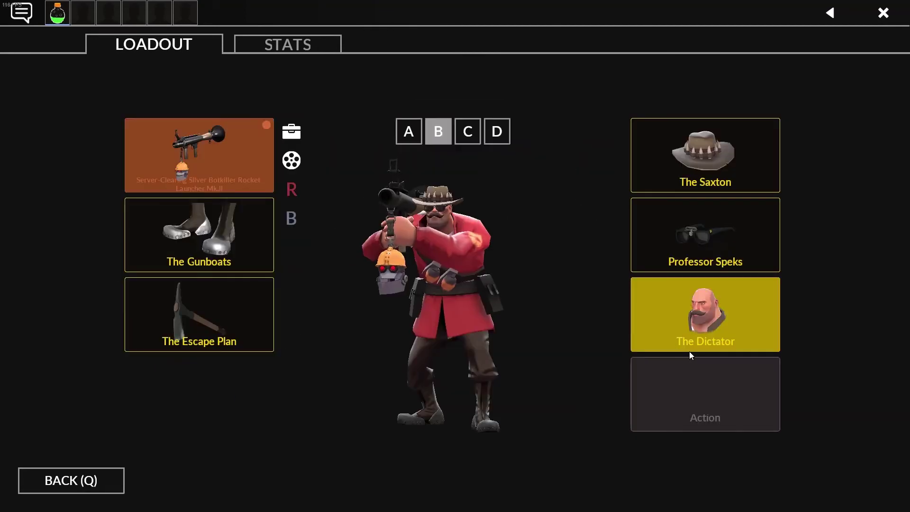
pyautogui.click(750, 251)
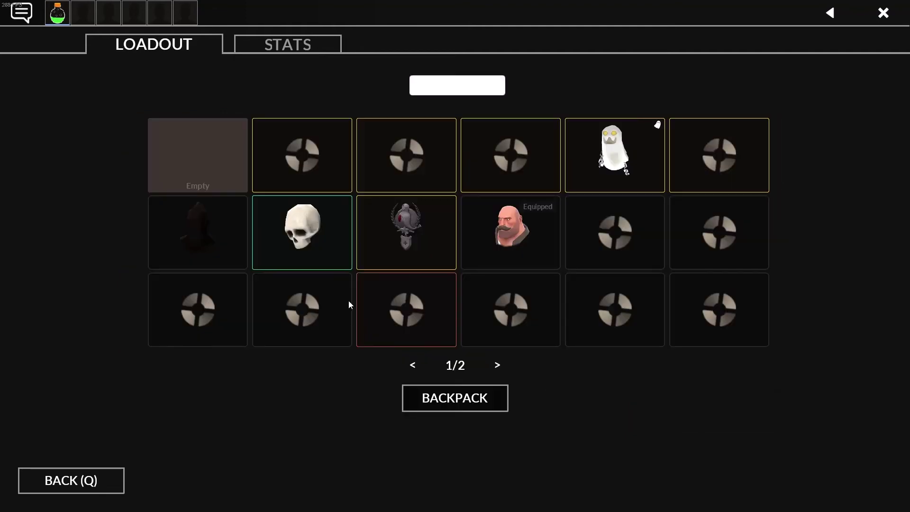
pyautogui.click(404, 148)
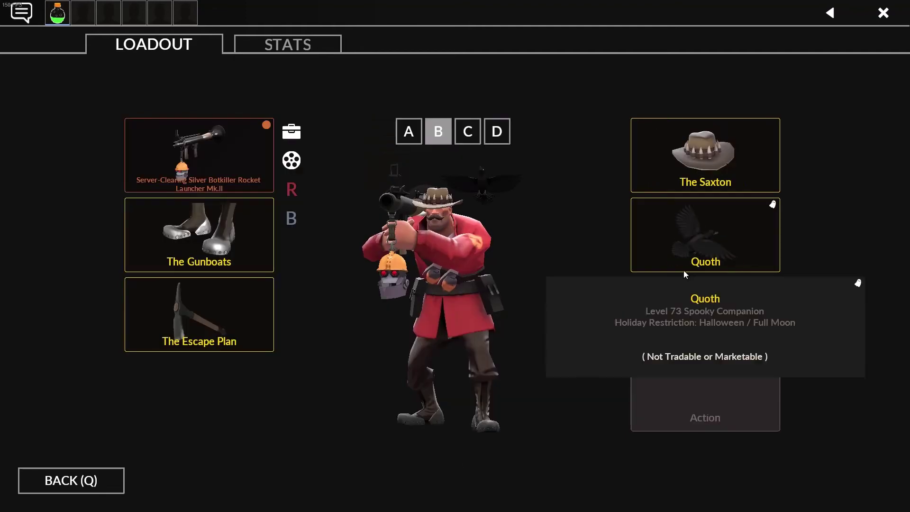
pyautogui.click(703, 157)
pyautogui.click(511, 156)
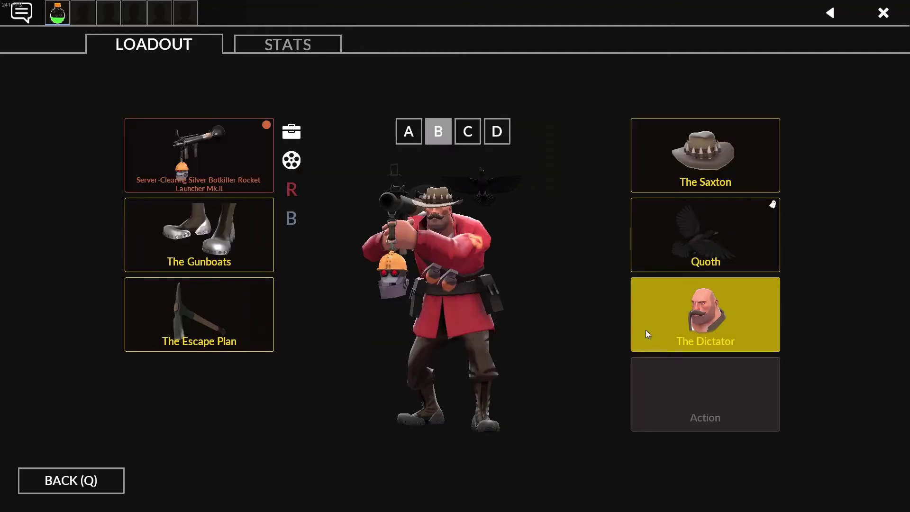
pyautogui.click(673, 324)
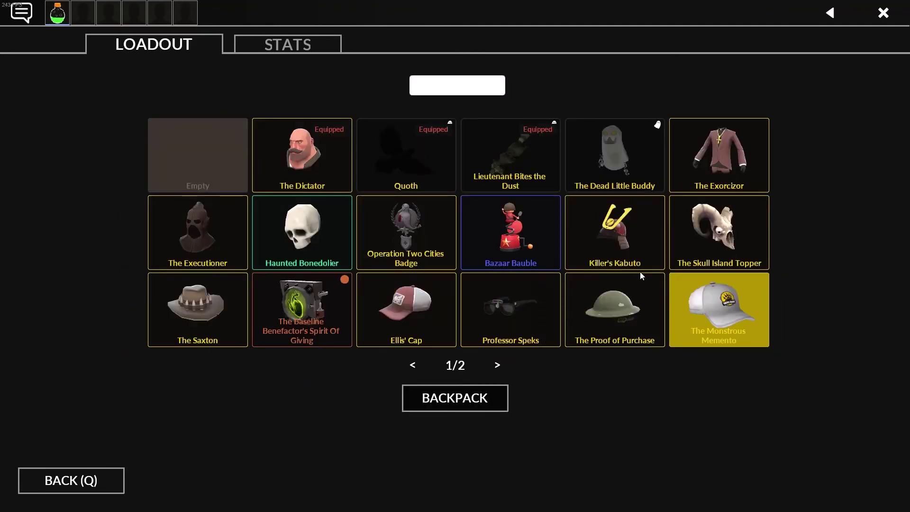
pyautogui.click(207, 235)
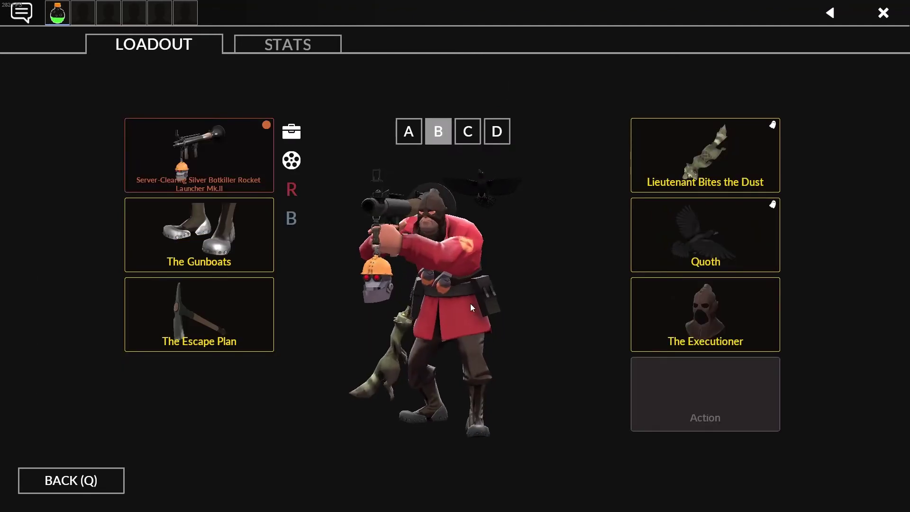
# Replace Soldier's third cosmetic with The Saxton, then return to the backpack.
pyautogui.click(636, 331)
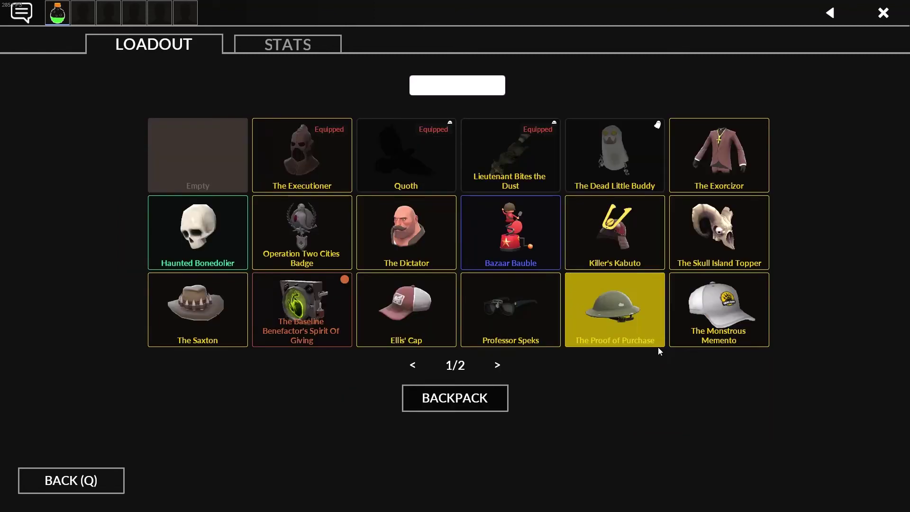
pyautogui.press('q')
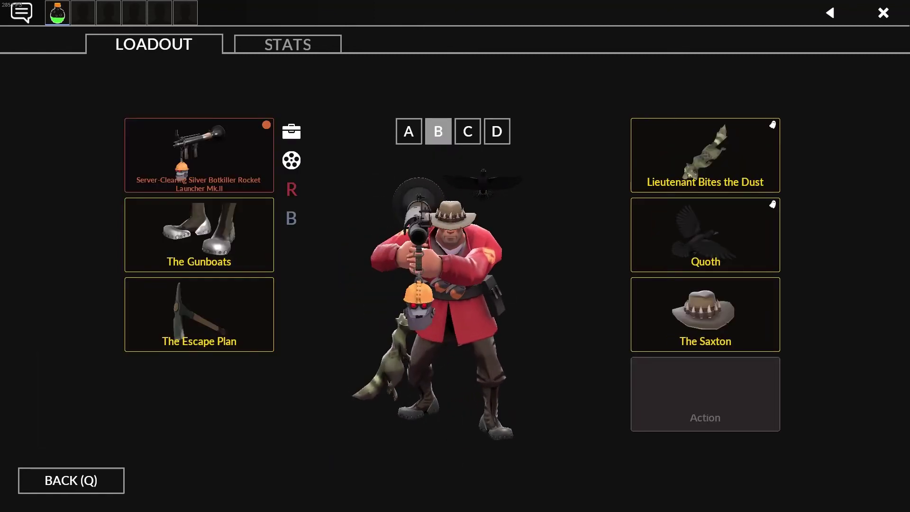
pyautogui.click(640, 377)
pyautogui.press('q')
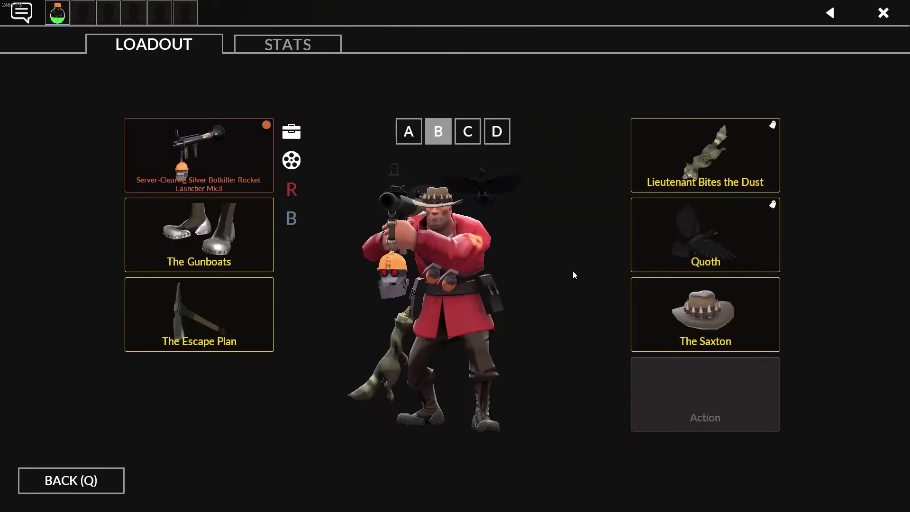
pyautogui.click(86, 481)
pyautogui.click(151, 346)
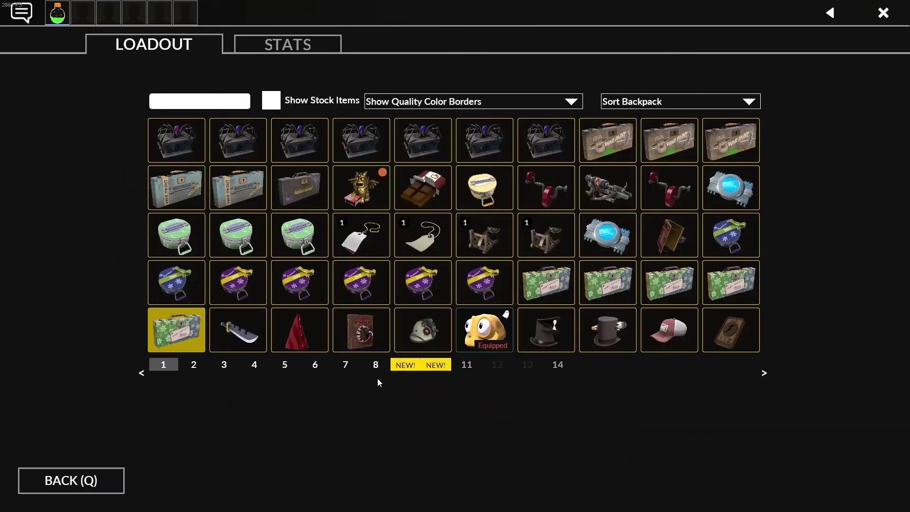
# Open a Halloween Package from page 11, unboxing Tail From the Crypt.
pyautogui.click(437, 365)
pyautogui.moveTo(422, 282)
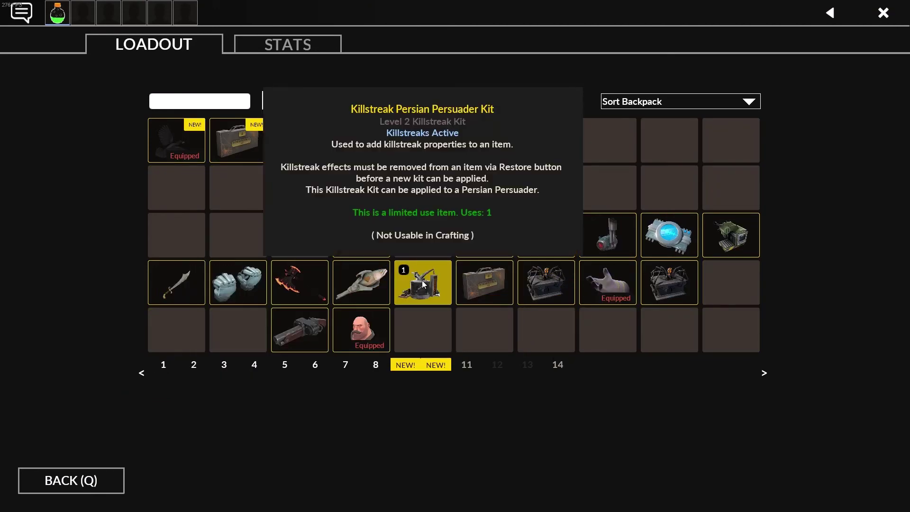
pyautogui.click(467, 366)
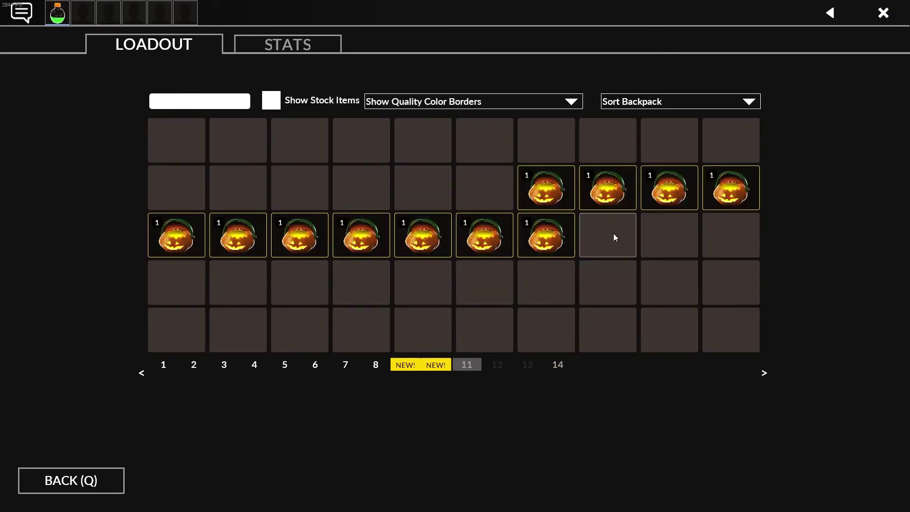
pyautogui.click(530, 197)
pyautogui.click(602, 206)
pyautogui.click(567, 306)
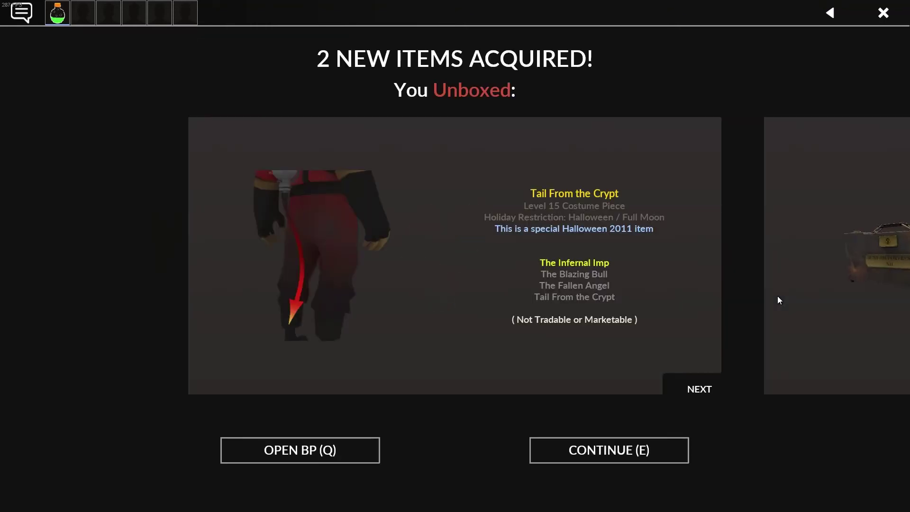
pyautogui.click(695, 392)
pyautogui.click(599, 455)
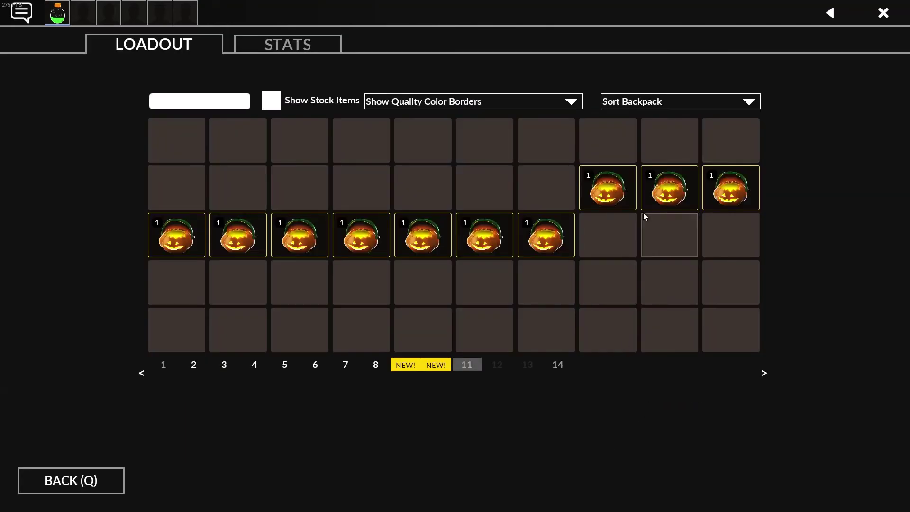
# Open another package for The Tiny Texan and view Engineer's cosmetic choices.
pyautogui.click(607, 187)
pyautogui.click(618, 195)
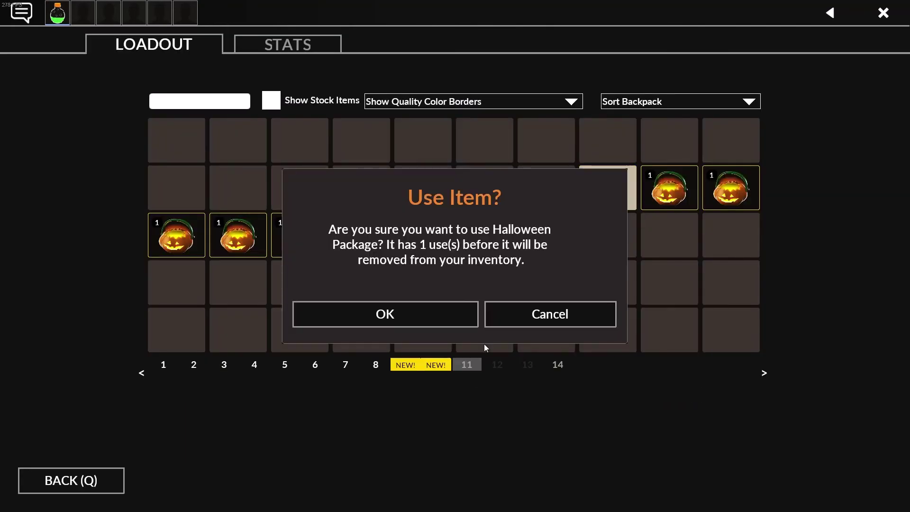
pyautogui.click(410, 310)
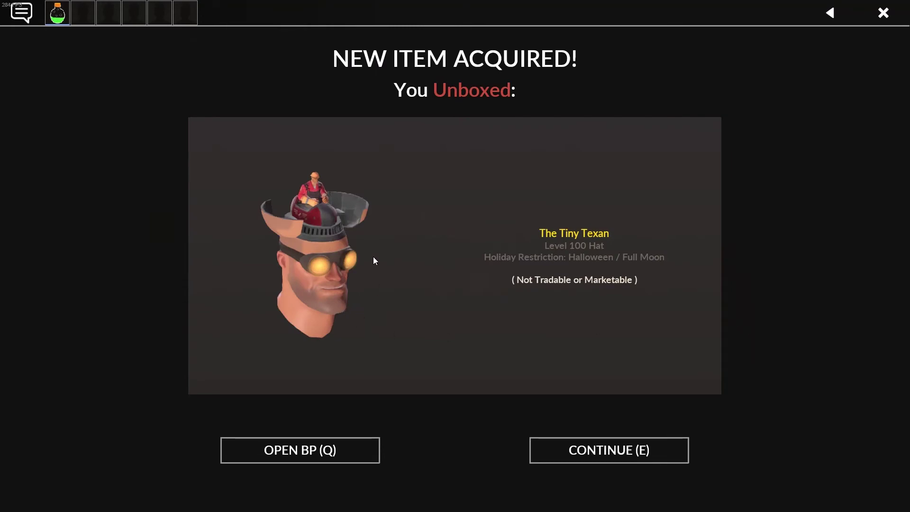
pyautogui.press('q')
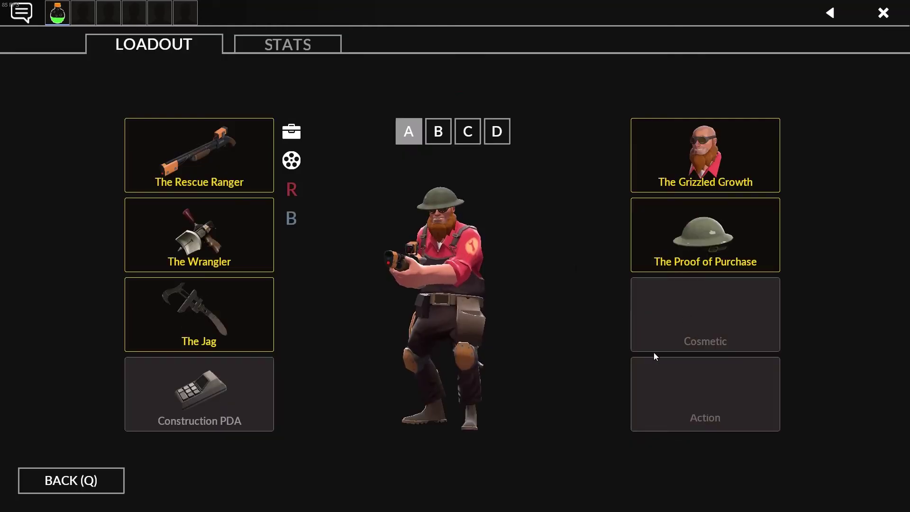
pyautogui.click(654, 352)
pyautogui.moveTo(301, 309)
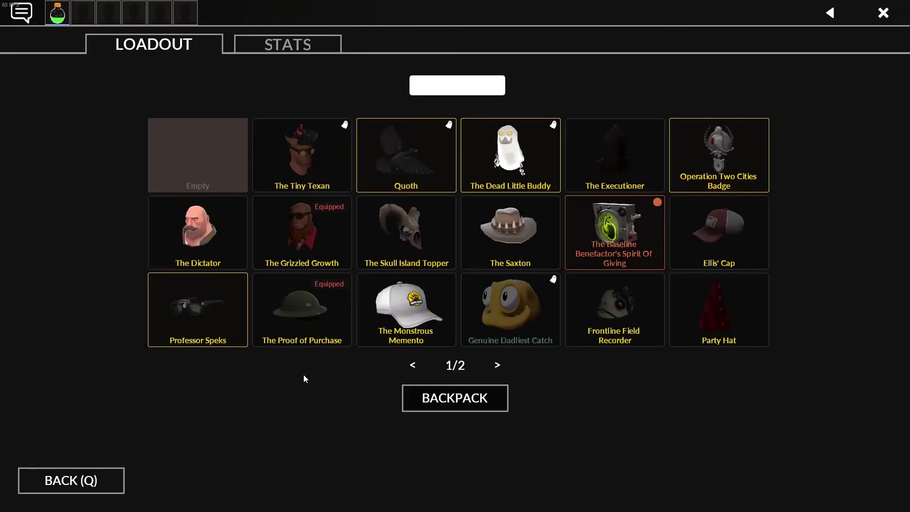
# Equip The Tiny Texan on Engineer.
pyautogui.click(117, 483)
pyautogui.click(723, 267)
pyautogui.click(402, 171)
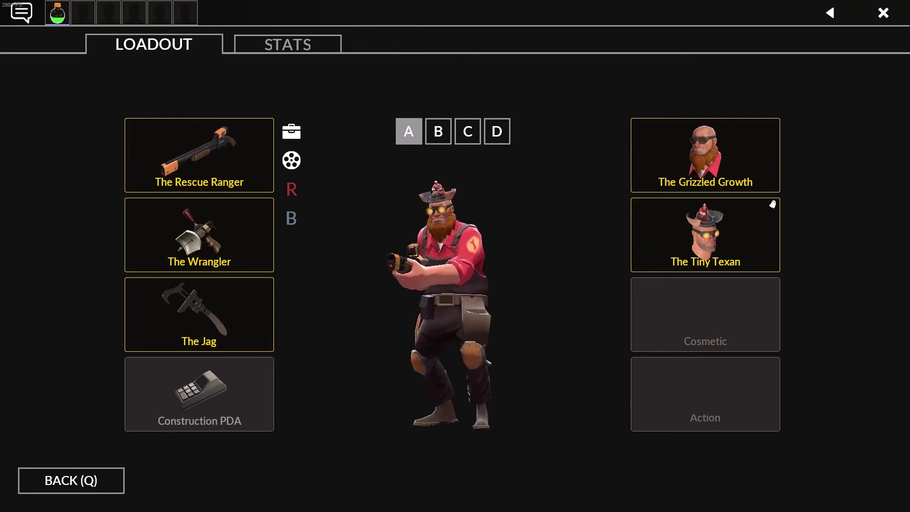
pyautogui.scroll(5, 449, 282)
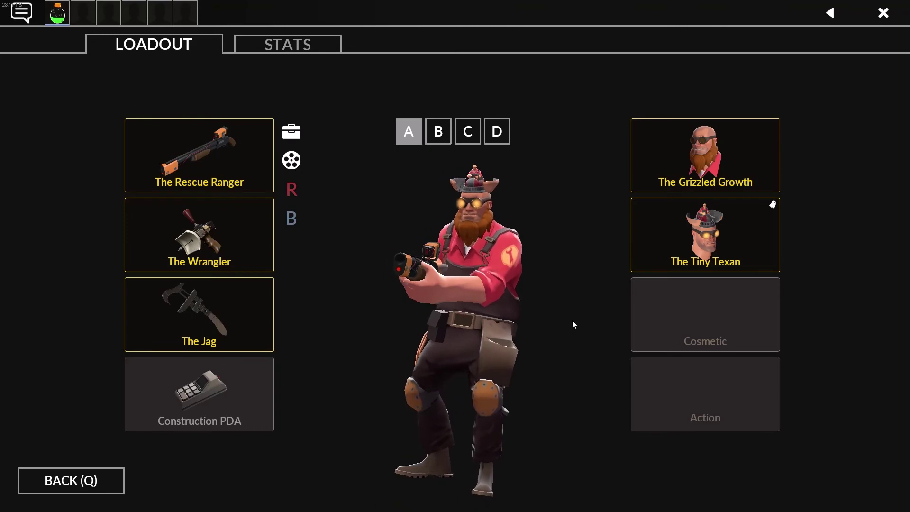
pyautogui.moveTo(705, 155)
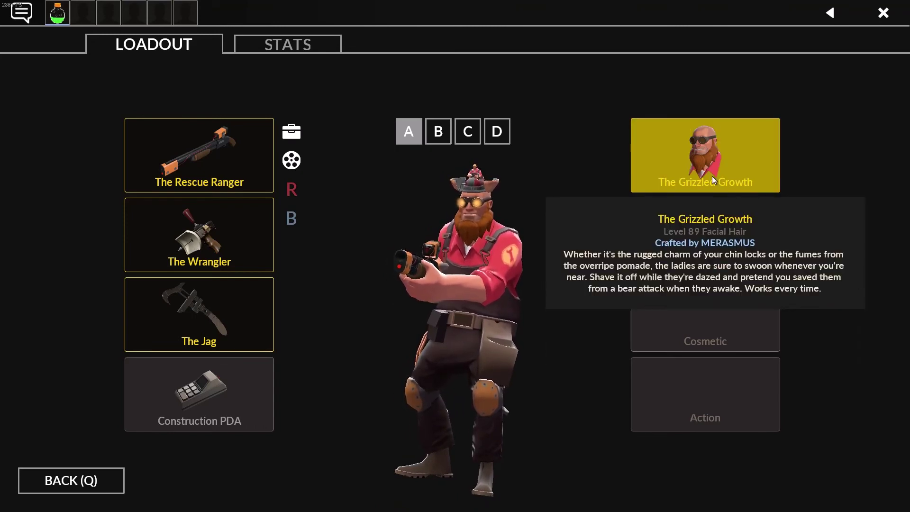
# Put The Dead Little Buddy in Engineer's empty slot, then return to the backpack.
pyautogui.click(750, 315)
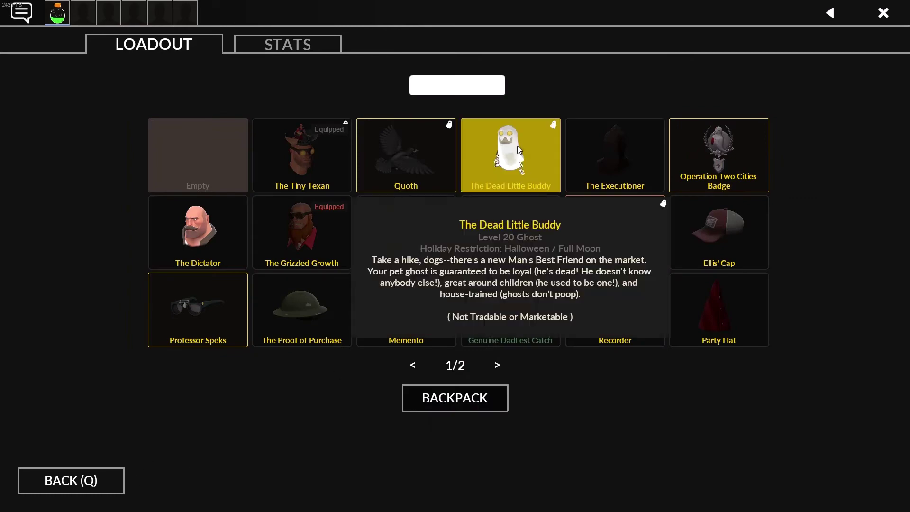
pyautogui.click(517, 146)
pyautogui.click(667, 341)
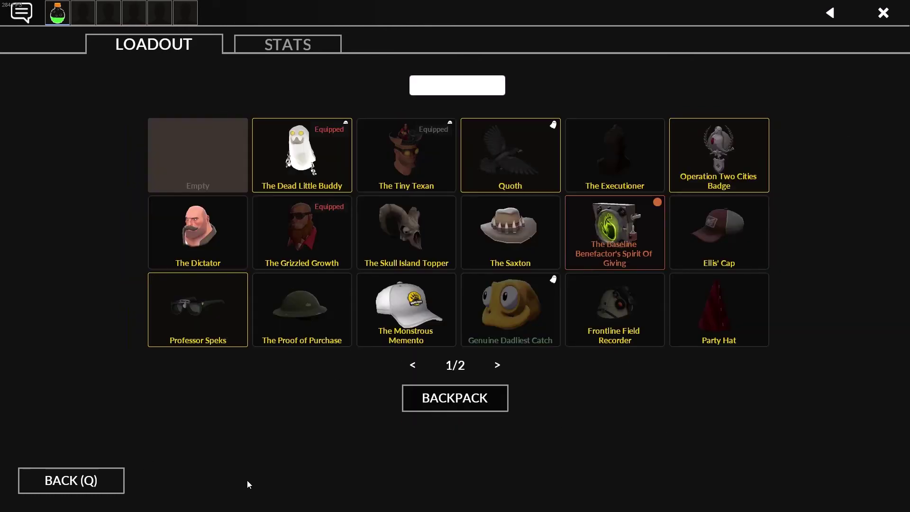
pyautogui.click(91, 481)
pyautogui.click(91, 480)
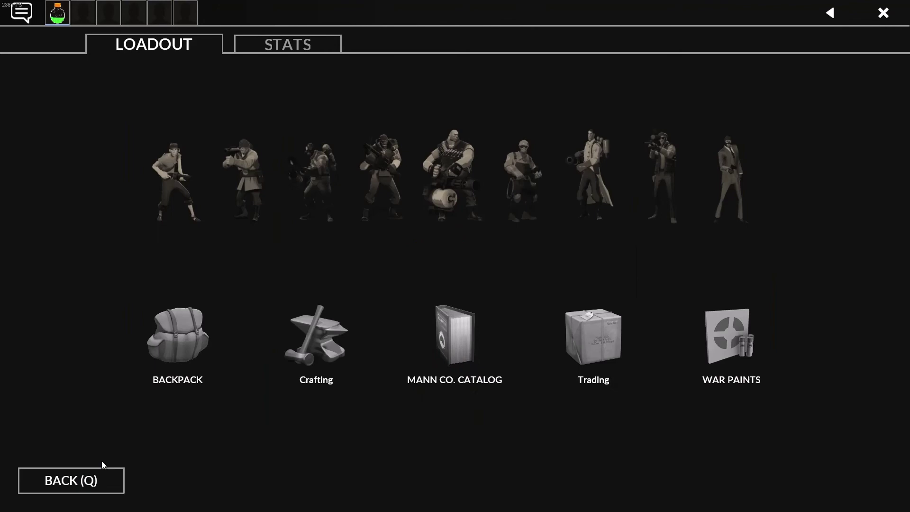
pyautogui.click(199, 327)
# Open a Halloween Package from page 11, unboxing The Sprinting Cephalopod.
pyautogui.click(466, 364)
pyautogui.click(672, 186)
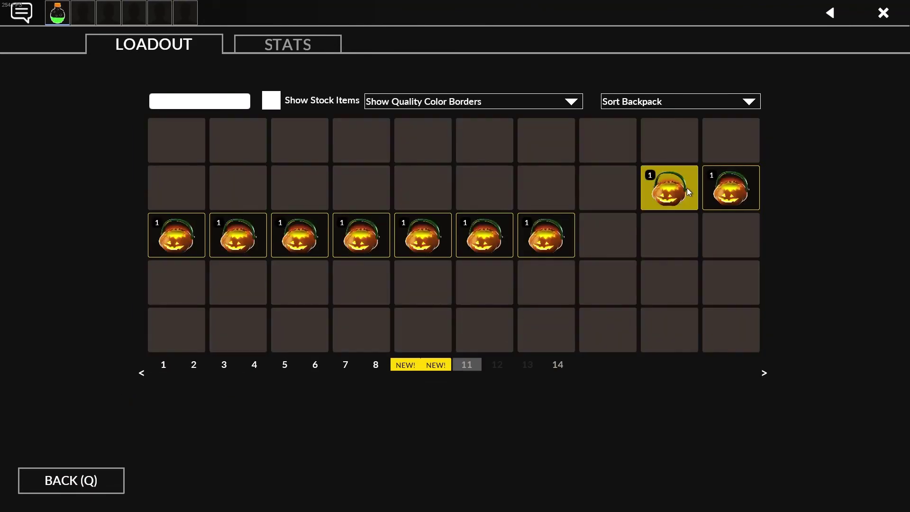
pyautogui.click(708, 192)
pyautogui.click(384, 314)
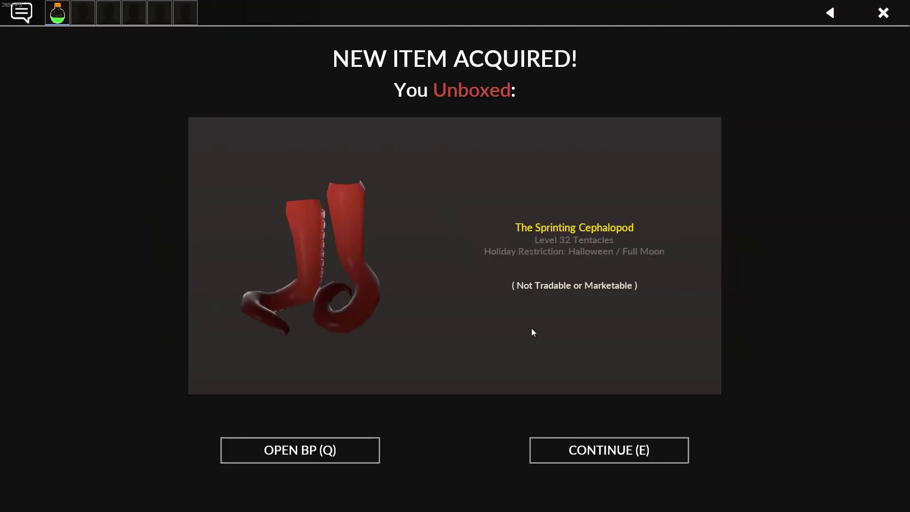
# Look over Scout's cosmetic choices, then return to the backpack's package page.
pyautogui.click(310, 458)
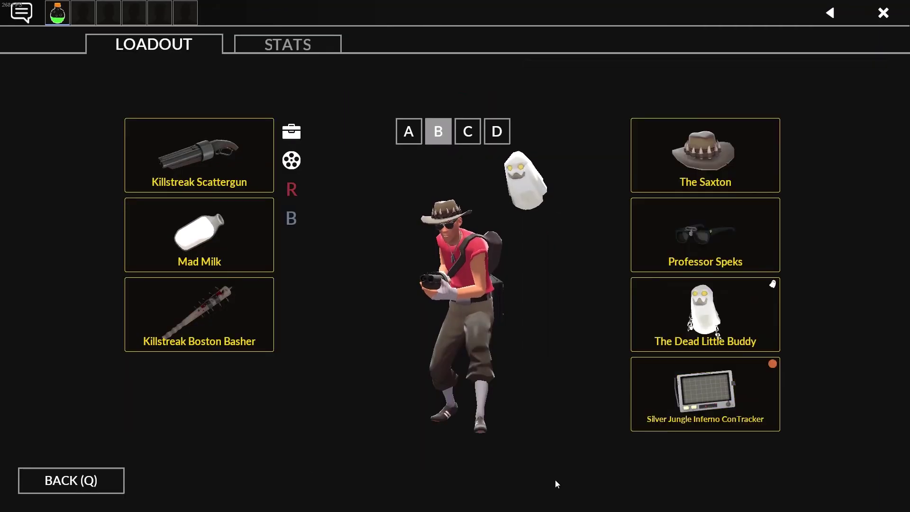
pyautogui.click(705, 315)
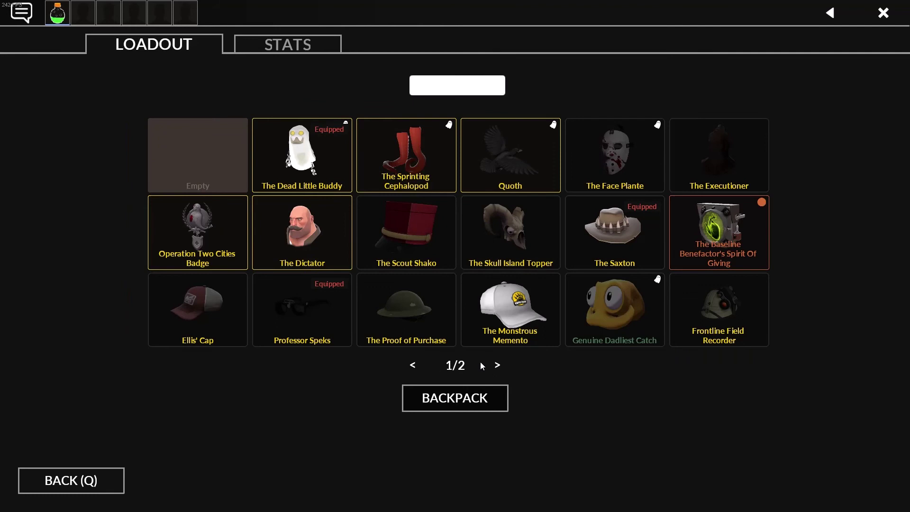
pyautogui.moveTo(406, 233)
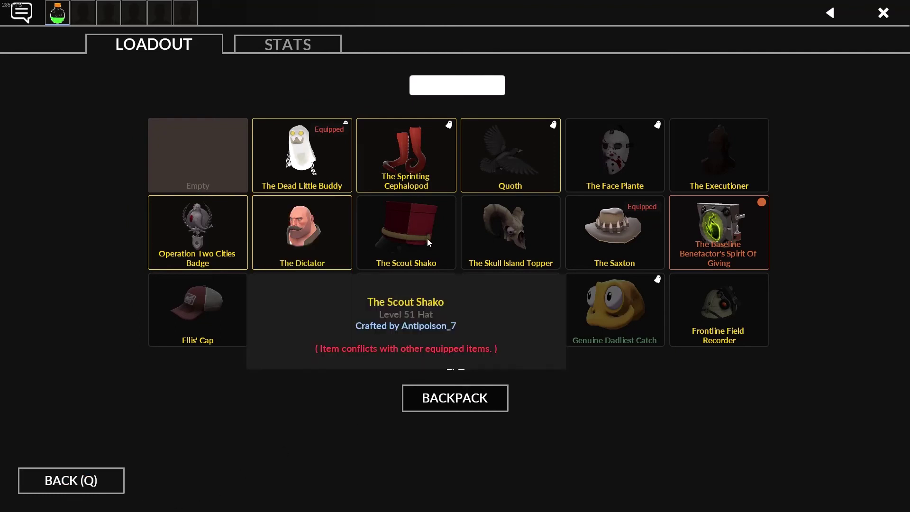
pyautogui.click(100, 478)
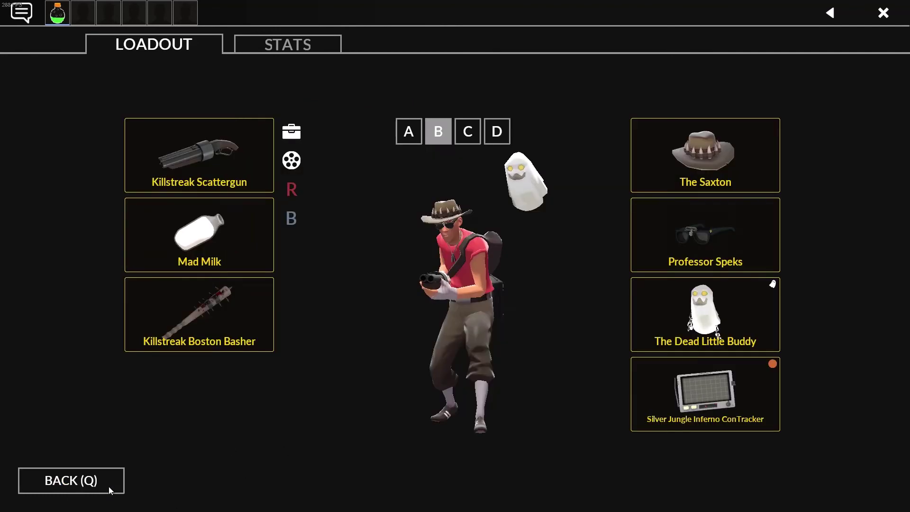
pyautogui.click(177, 341)
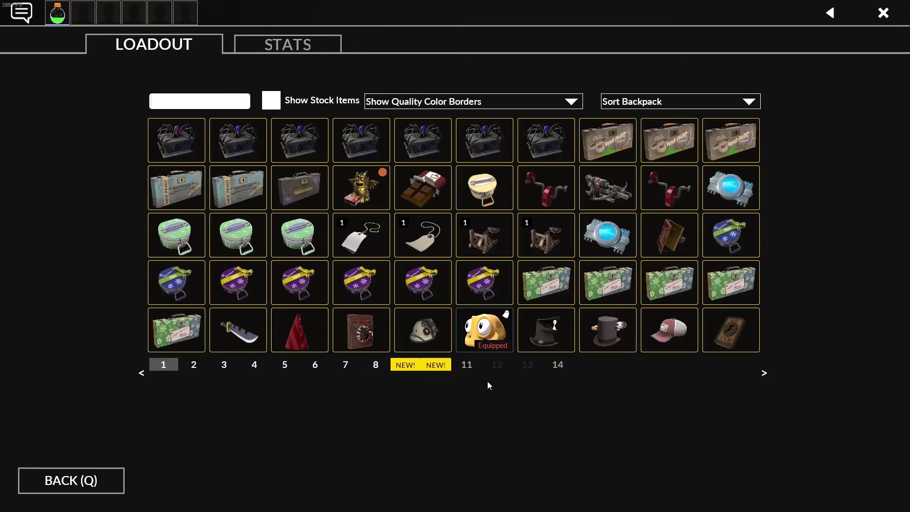
pyautogui.click(466, 365)
pyautogui.click(718, 204)
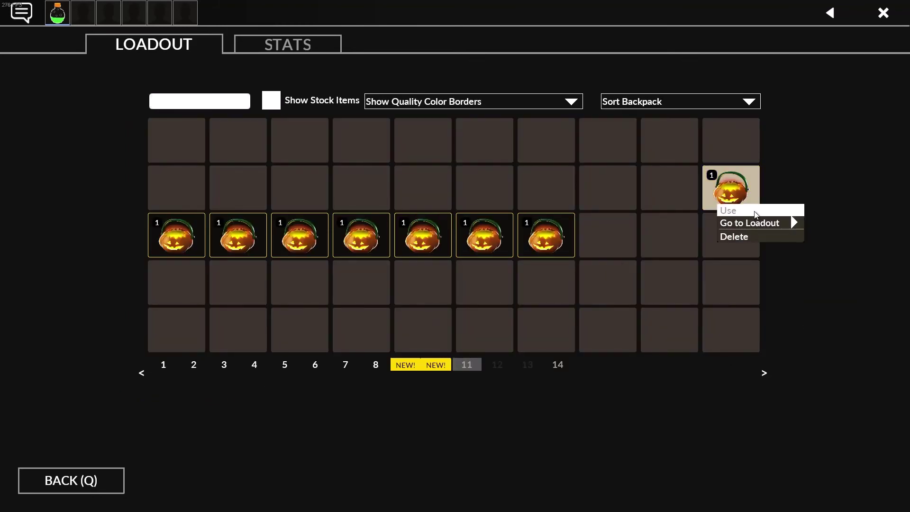
# Finish opening the selected Halloween Package and dismiss its results.
pyautogui.click(754, 213)
pyautogui.click(430, 322)
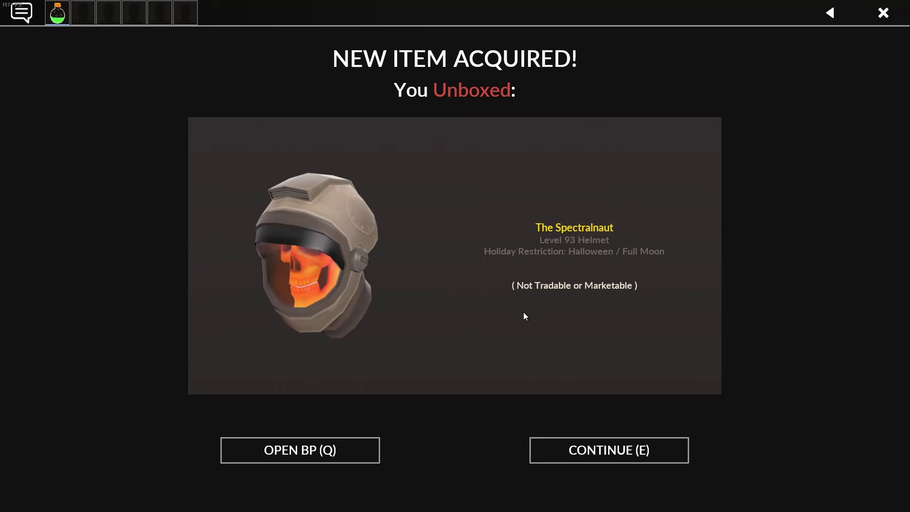
pyautogui.click(582, 455)
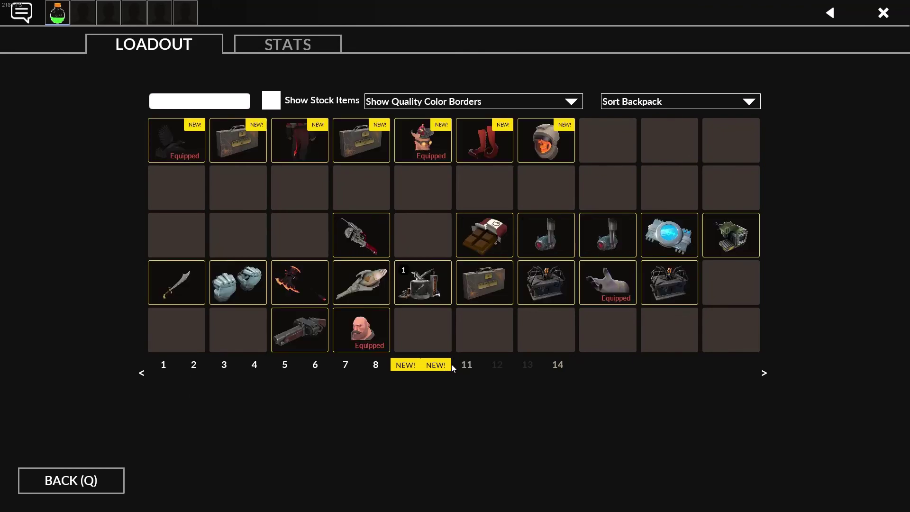
# Check the unboxed helmet's action menu, then open another Halloween Package.
pyautogui.rightClick(550, 138)
pyautogui.click(753, 168)
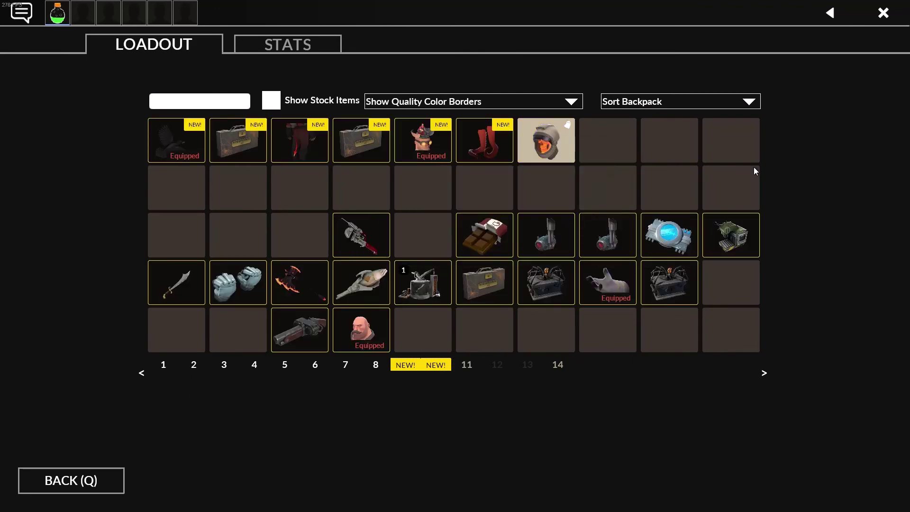
pyautogui.click(474, 367)
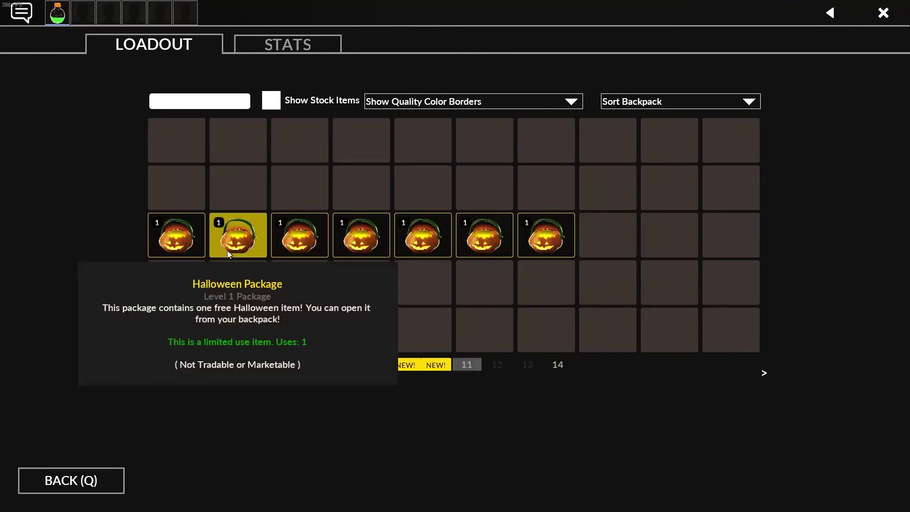
pyautogui.rightClick(534, 248)
pyautogui.click(562, 254)
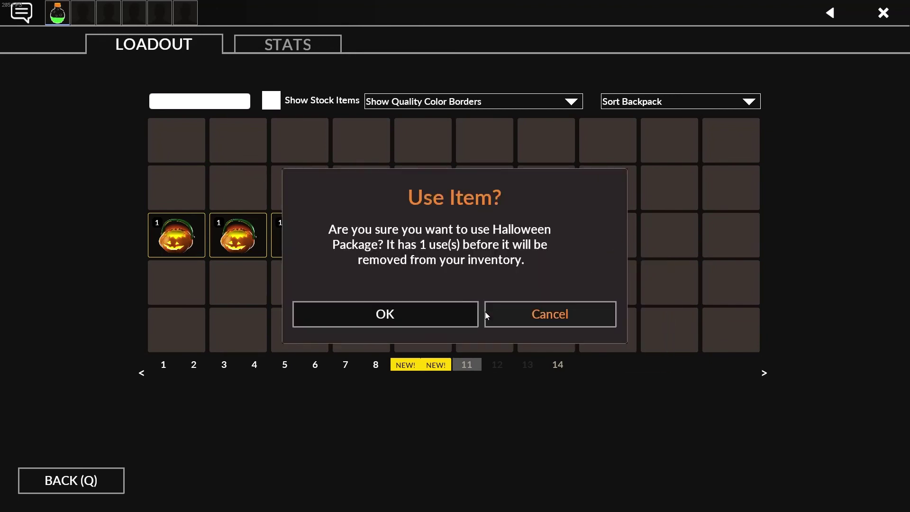
pyautogui.click(427, 314)
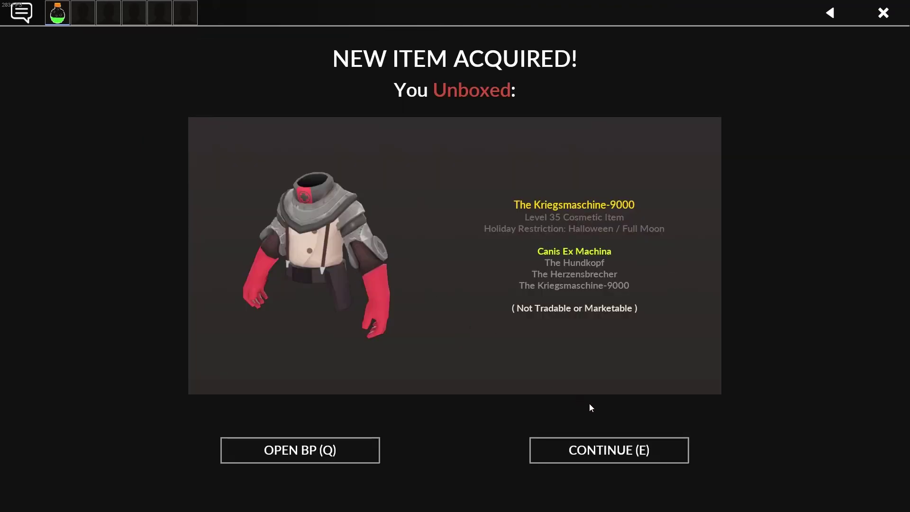
pyautogui.click(597, 449)
# Open a third Halloween Package, leaving five in the backpack.
pyautogui.rightClick(493, 243)
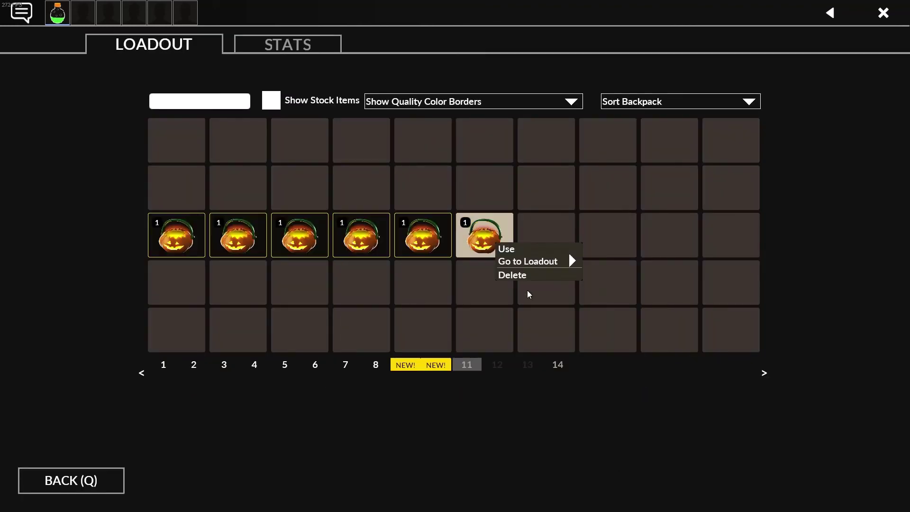
pyautogui.click(524, 249)
pyautogui.click(431, 315)
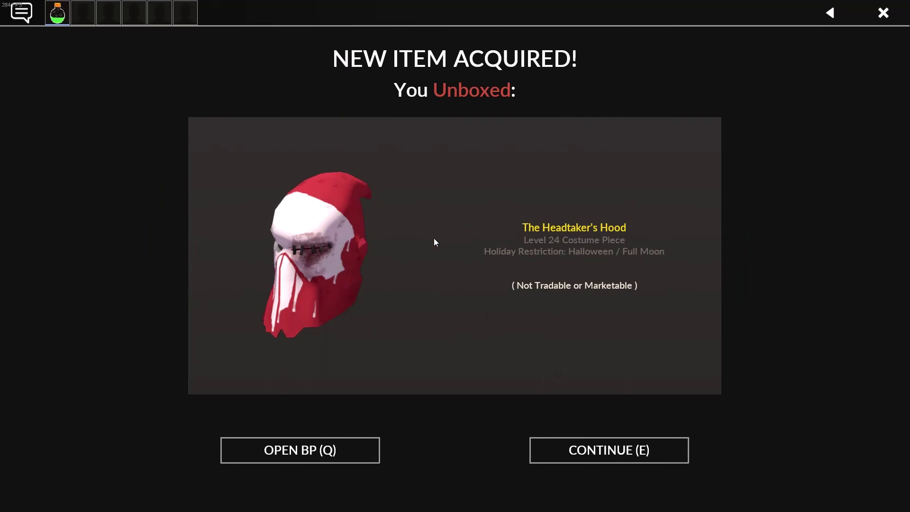
pyautogui.click(614, 460)
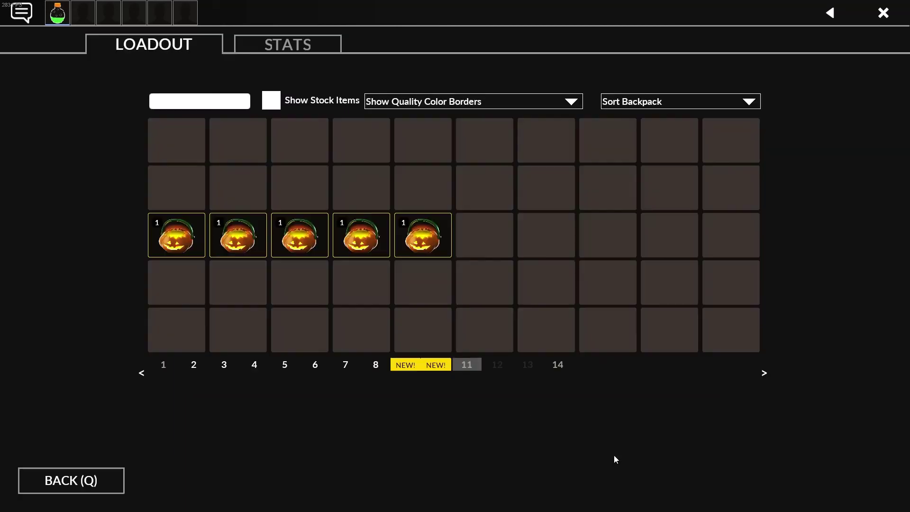
# Open the fifth Halloween Package, unboxing the Bone-Cut Belt.
pyautogui.click(430, 240)
pyautogui.click(459, 243)
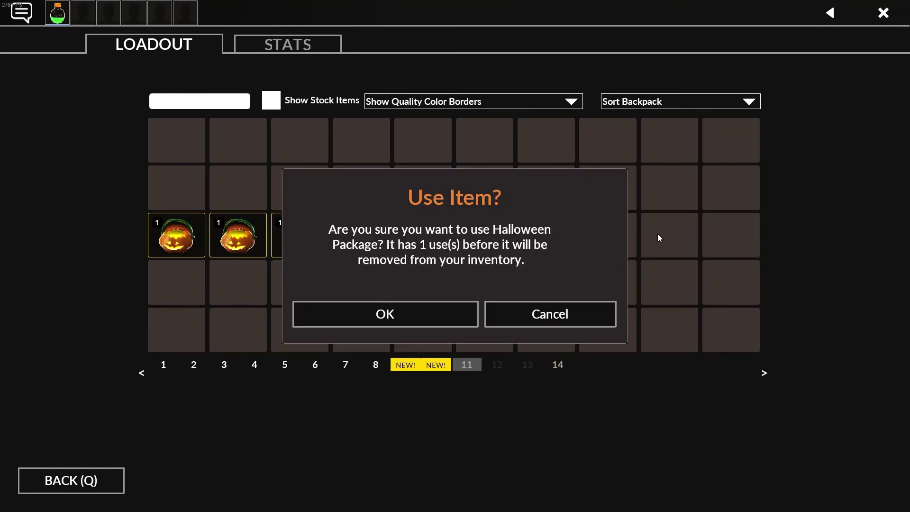
pyautogui.click(406, 309)
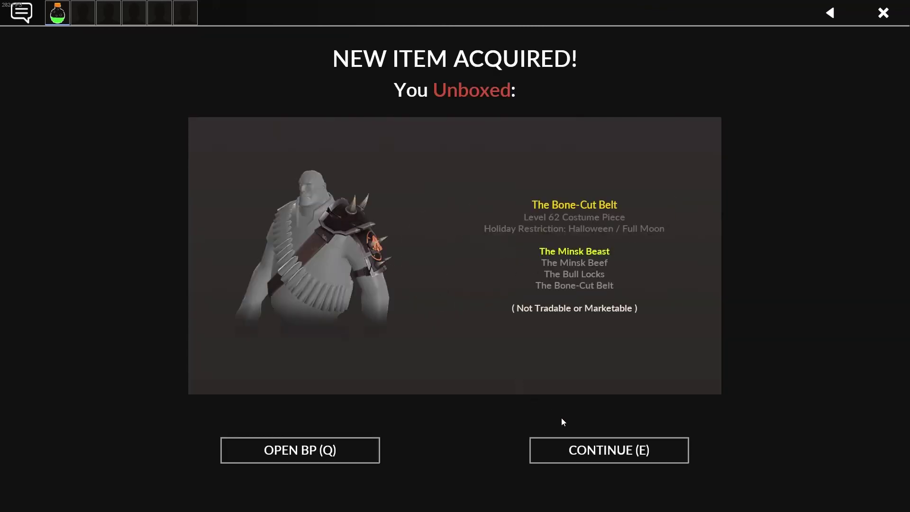
pyautogui.click(616, 449)
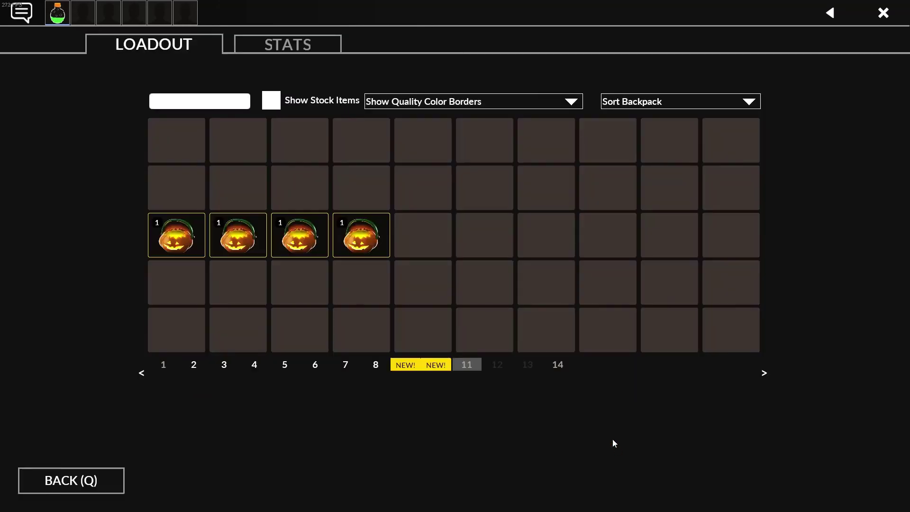
# Open the fourth package, unboxing Silver Bullets and a War Paint Case.
pyautogui.rightClick(373, 225)
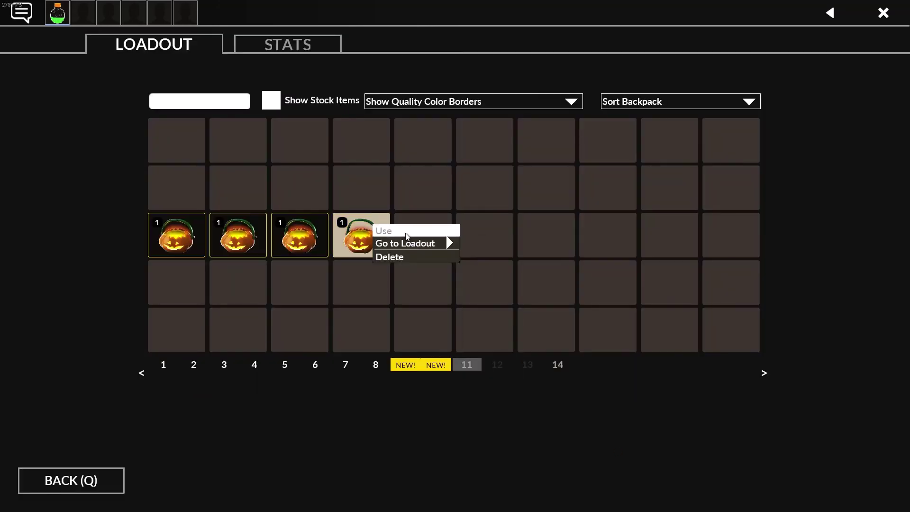
pyautogui.click(406, 235)
pyautogui.click(427, 316)
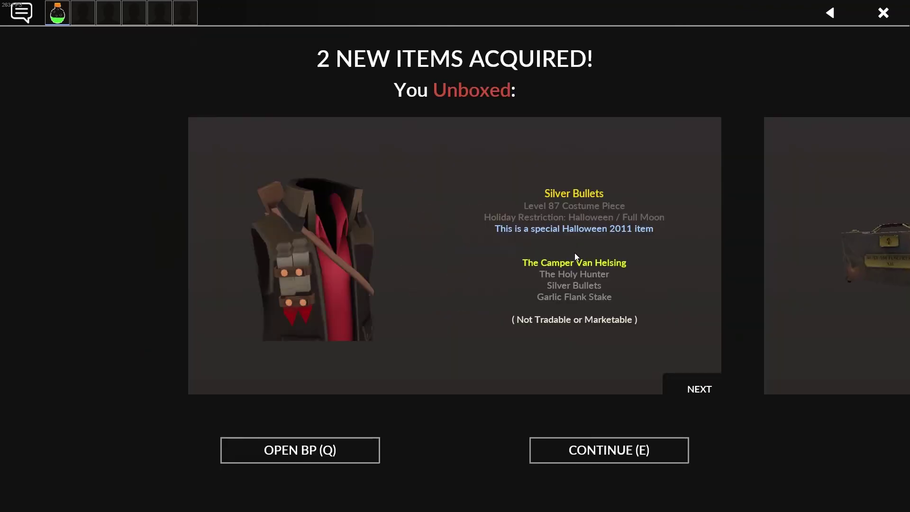
pyautogui.click(680, 398)
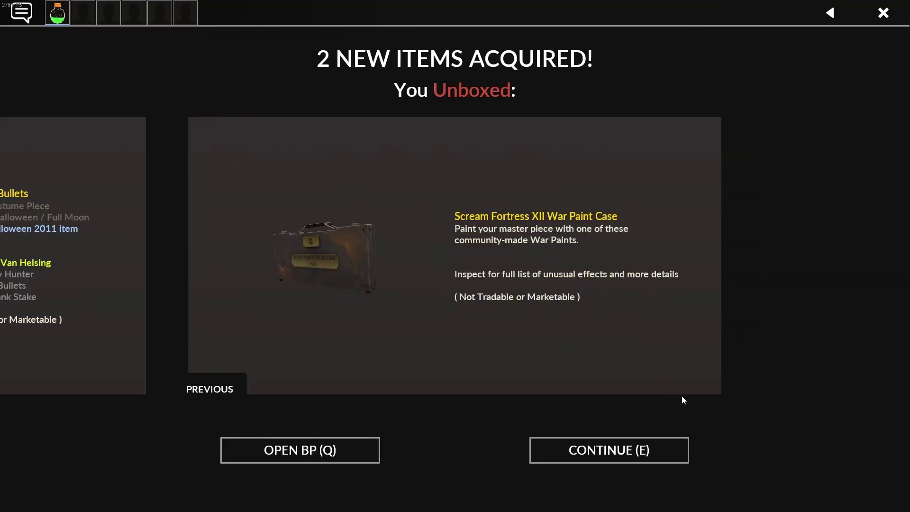
pyautogui.click(223, 388)
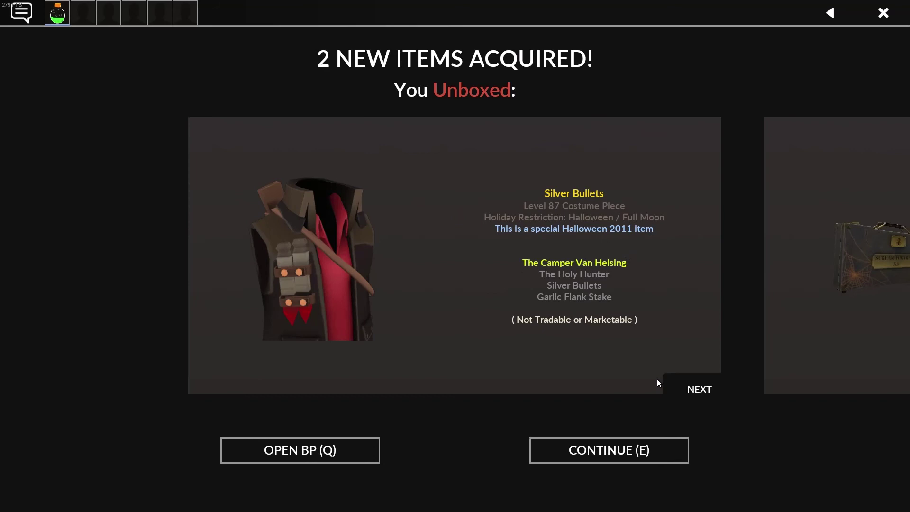
pyautogui.click(686, 386)
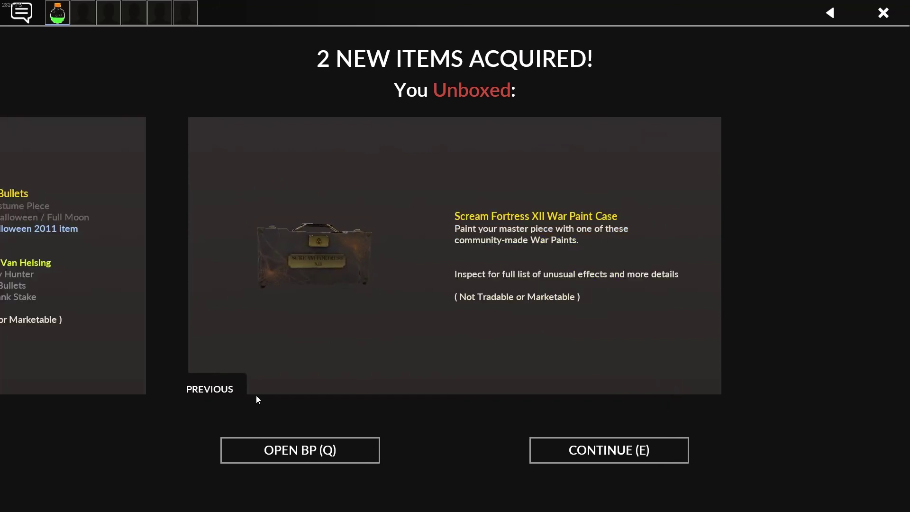
pyautogui.click(242, 390)
pyautogui.click(686, 375)
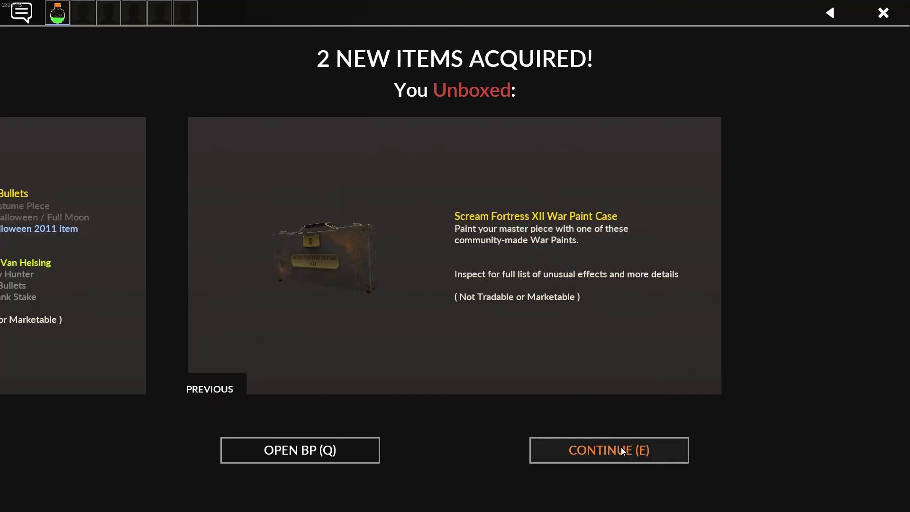
pyautogui.click(617, 448)
# Open the third package, unboxing Teutonkahmun and a War Paint Case.
pyautogui.rightClick(313, 240)
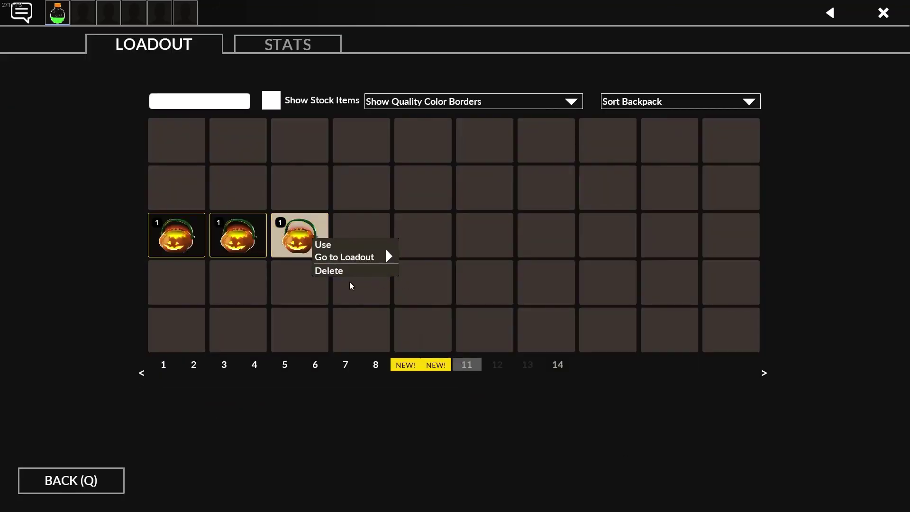
pyautogui.click(345, 247)
pyautogui.click(431, 311)
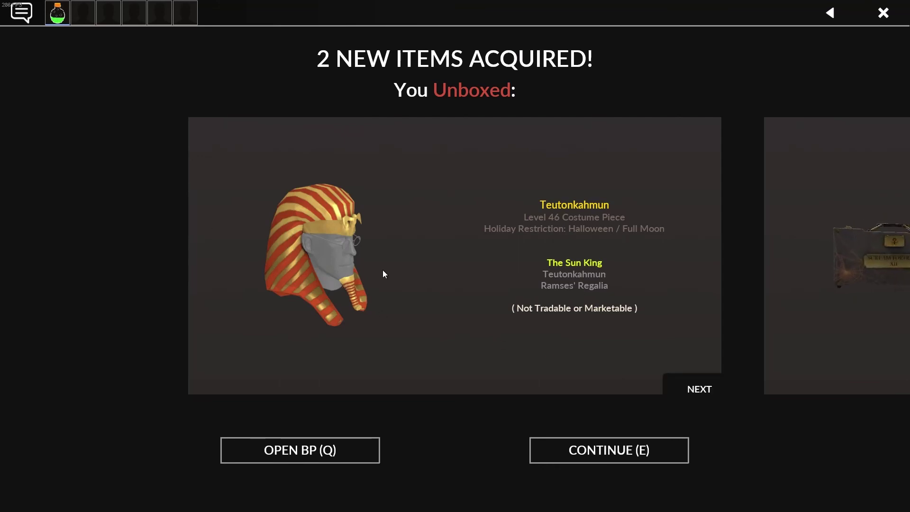
pyautogui.click(679, 387)
pyautogui.click(214, 387)
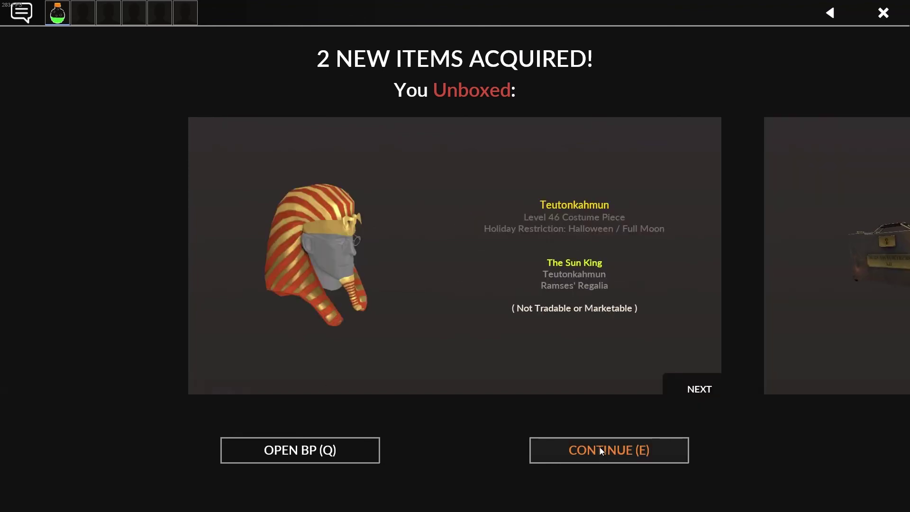
# Open the second-to-last package, unboxing Haunted Crazy Legs and a War Paint Case.
pyautogui.click(621, 456)
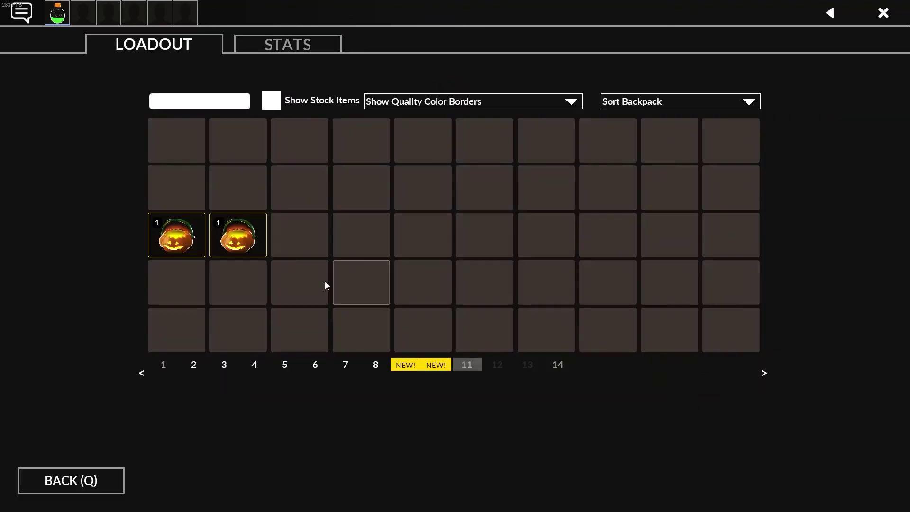
pyautogui.click(248, 231)
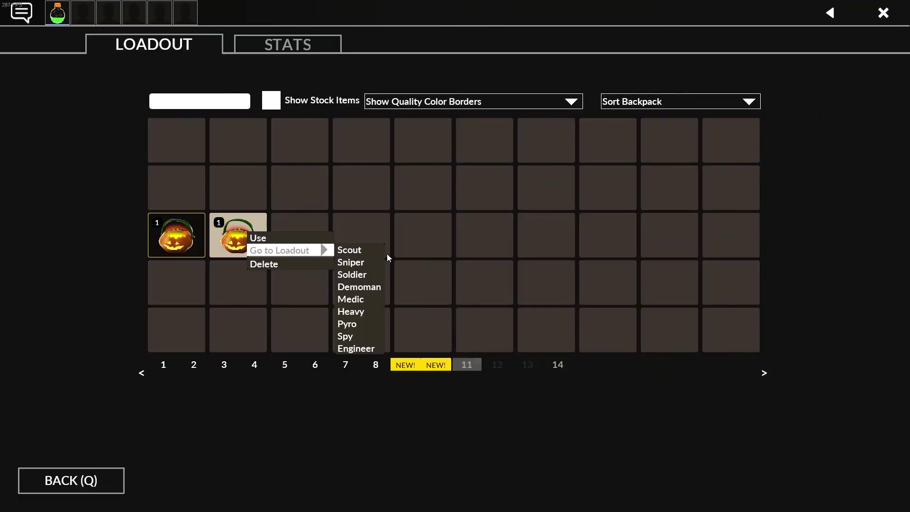
pyautogui.click(323, 238)
pyautogui.click(399, 301)
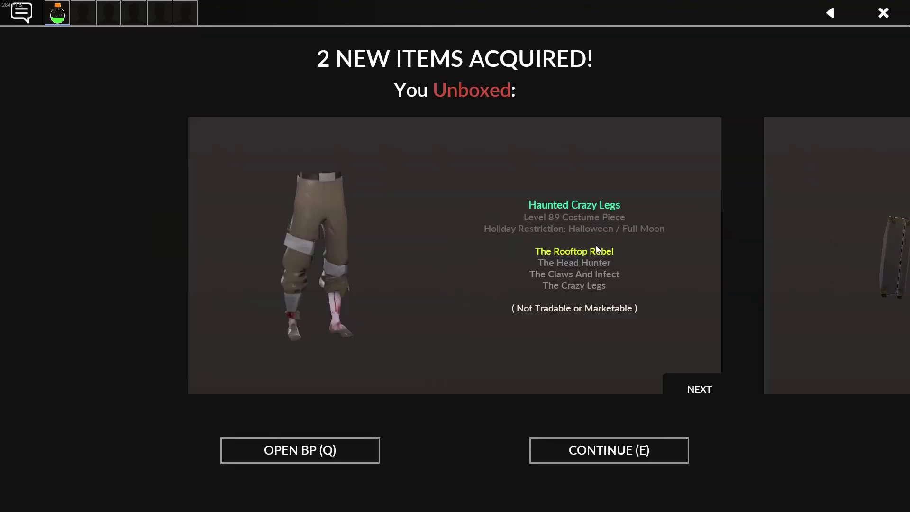
pyautogui.click(687, 394)
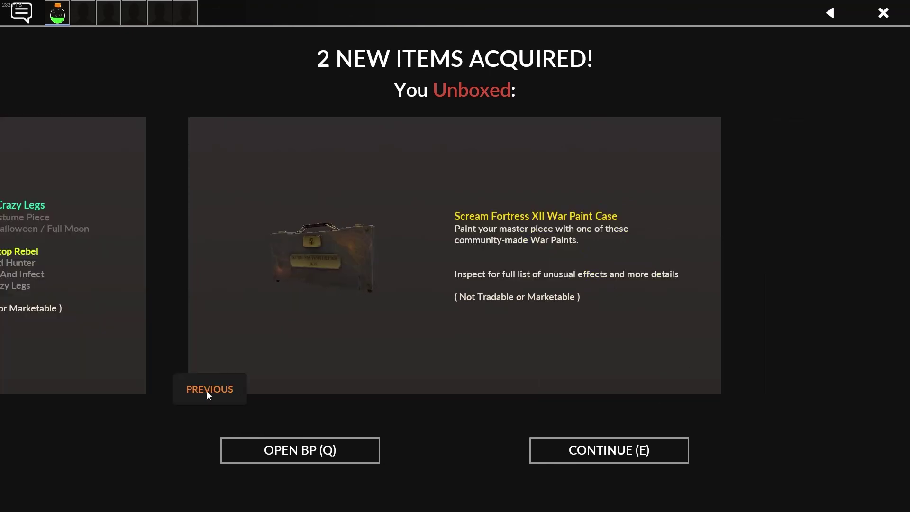
pyautogui.click(206, 391)
pyautogui.click(625, 447)
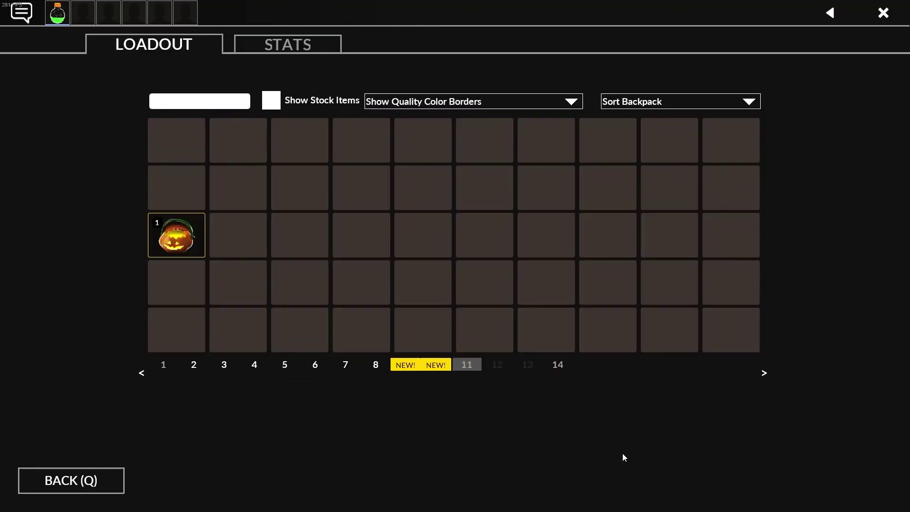
# Open the last Halloween Package, unboxing the Voodoo-Cursed Pyro Soul.
pyautogui.click(182, 240)
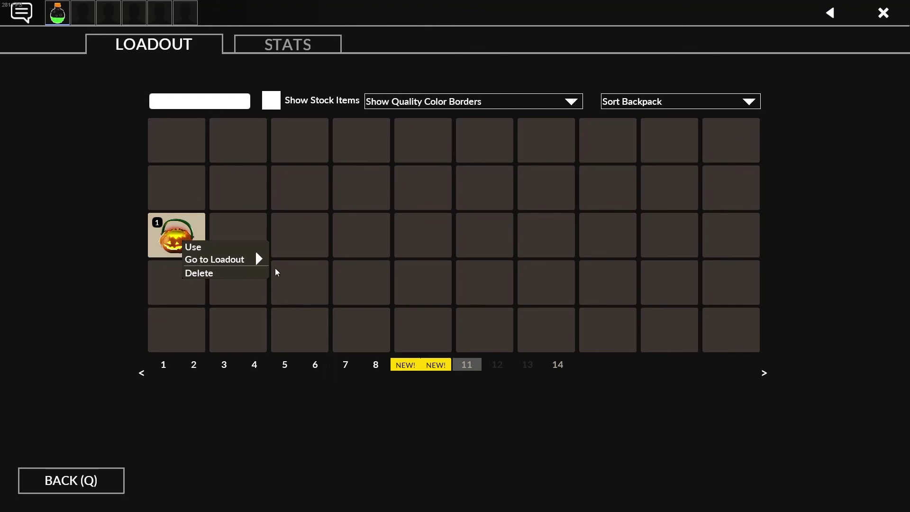
pyautogui.click(196, 247)
pyautogui.click(421, 312)
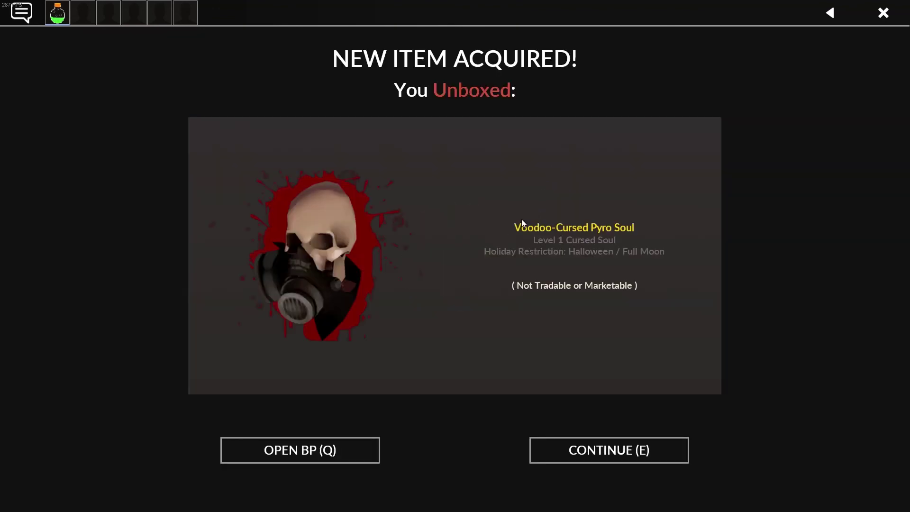
# Replace Pyro's Lollichop Licker with the Voodoo-Cursed Pyro Soul.
pyautogui.click(305, 449)
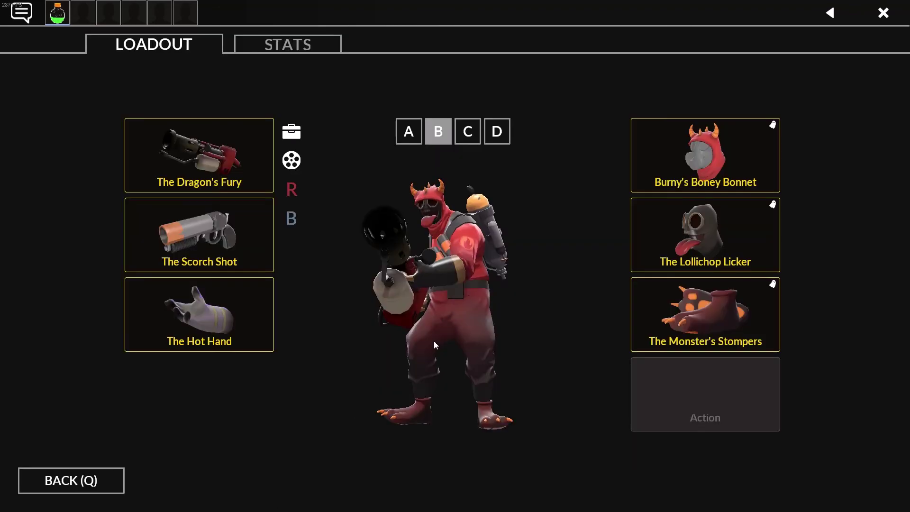
pyautogui.click(704, 310)
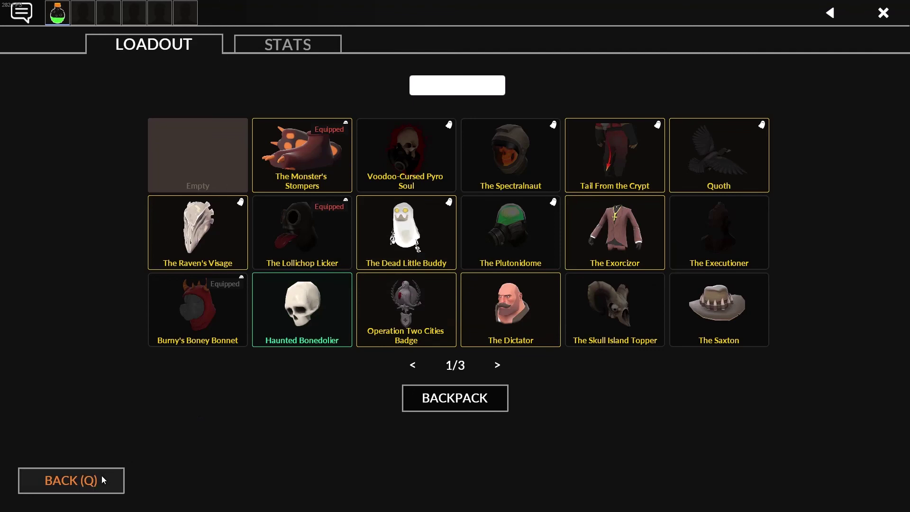
pyautogui.click(118, 478)
pyautogui.click(683, 259)
pyautogui.press('q')
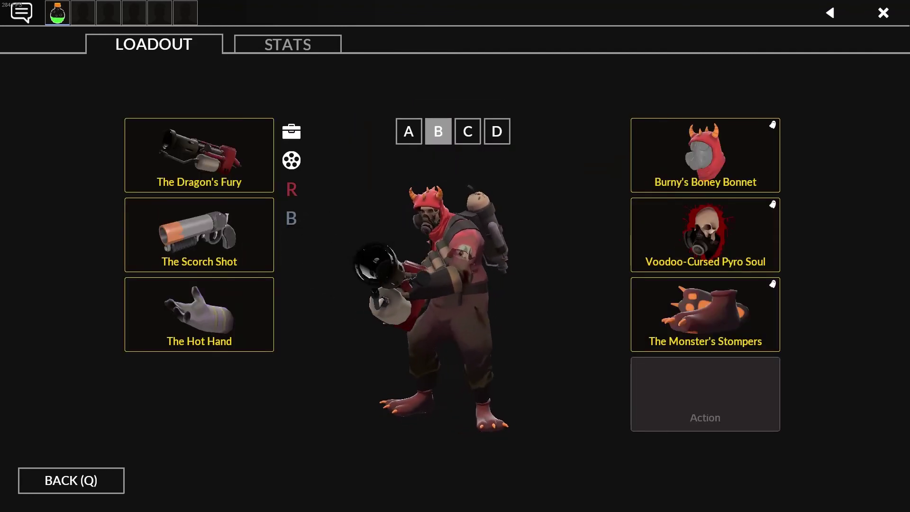
# Unequip Burny's Boney Bonnet and The Monster's Stompers from Pyro.
pyautogui.click(726, 154)
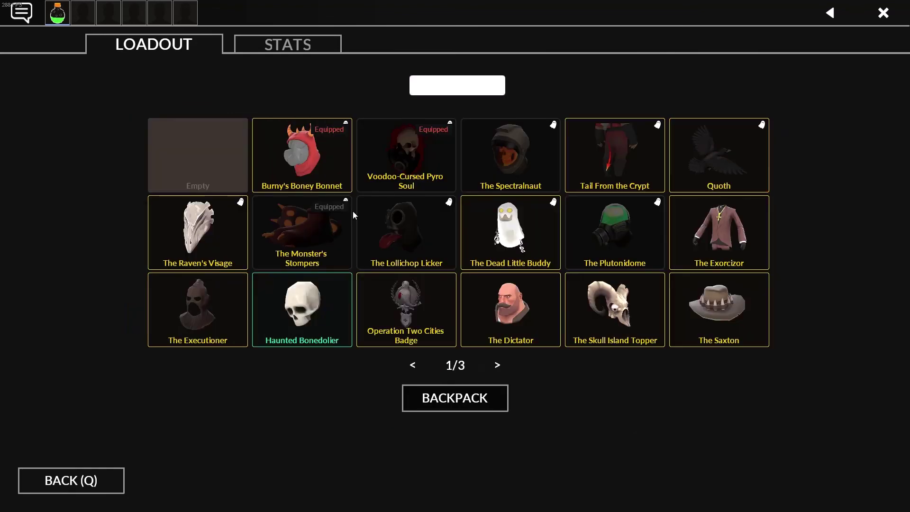
pyautogui.click(196, 152)
pyautogui.click(705, 155)
pyautogui.press('q')
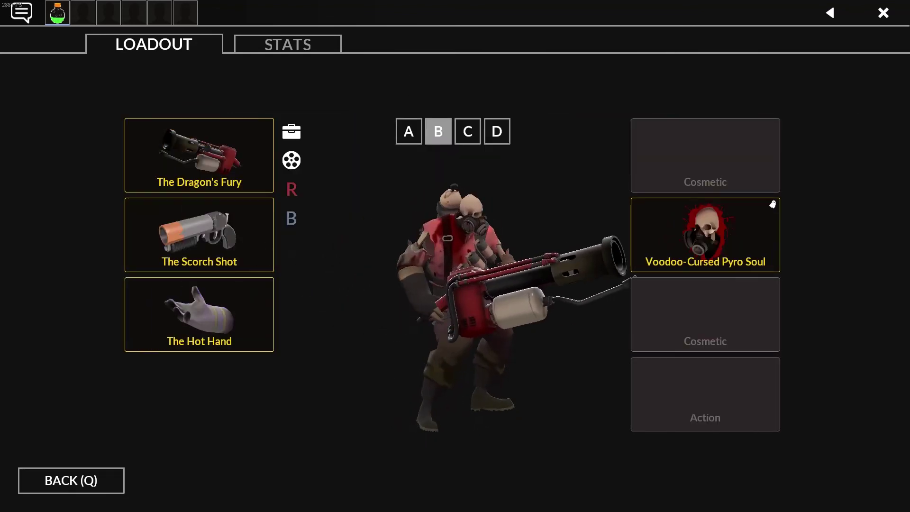
pyautogui.click(679, 319)
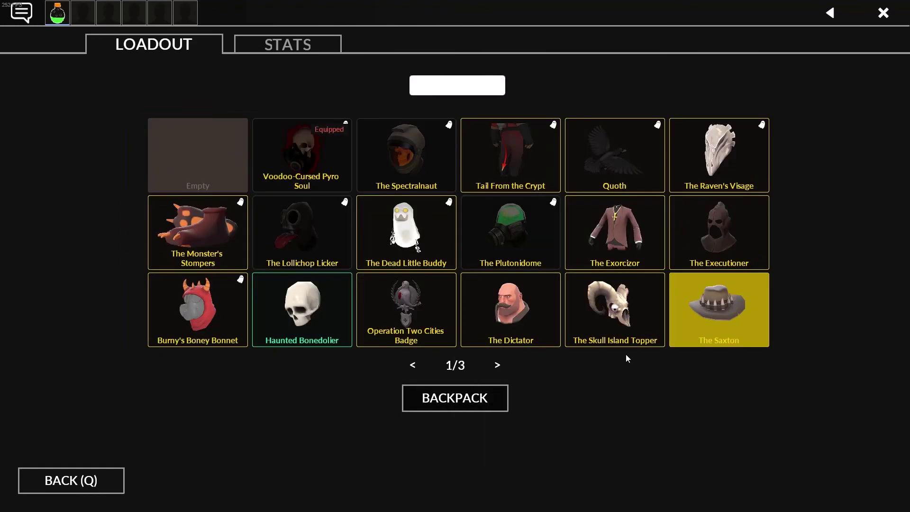